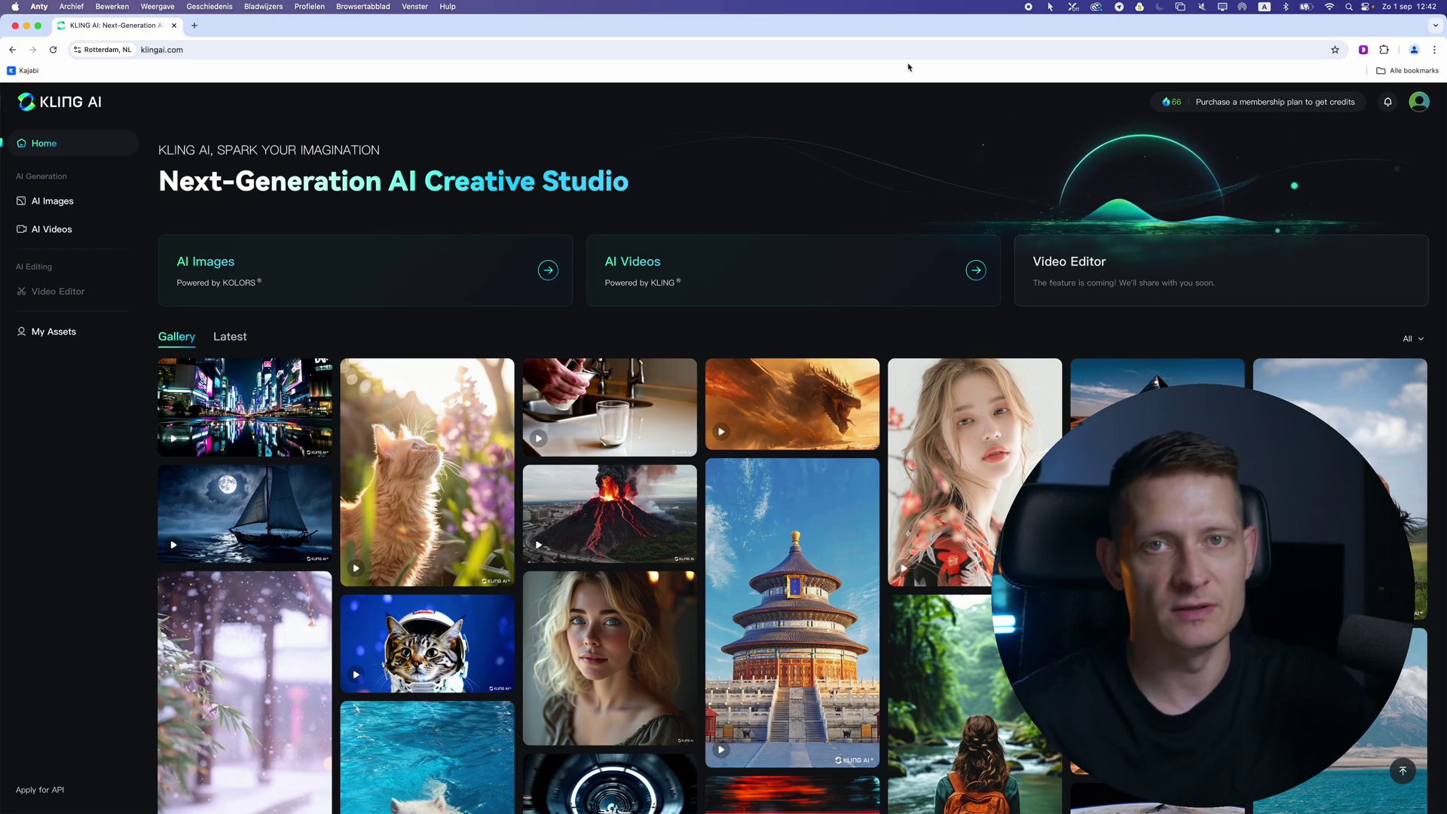
View the itemized credits breakdown, then close it to return to the home page.
left_click(1171, 105)
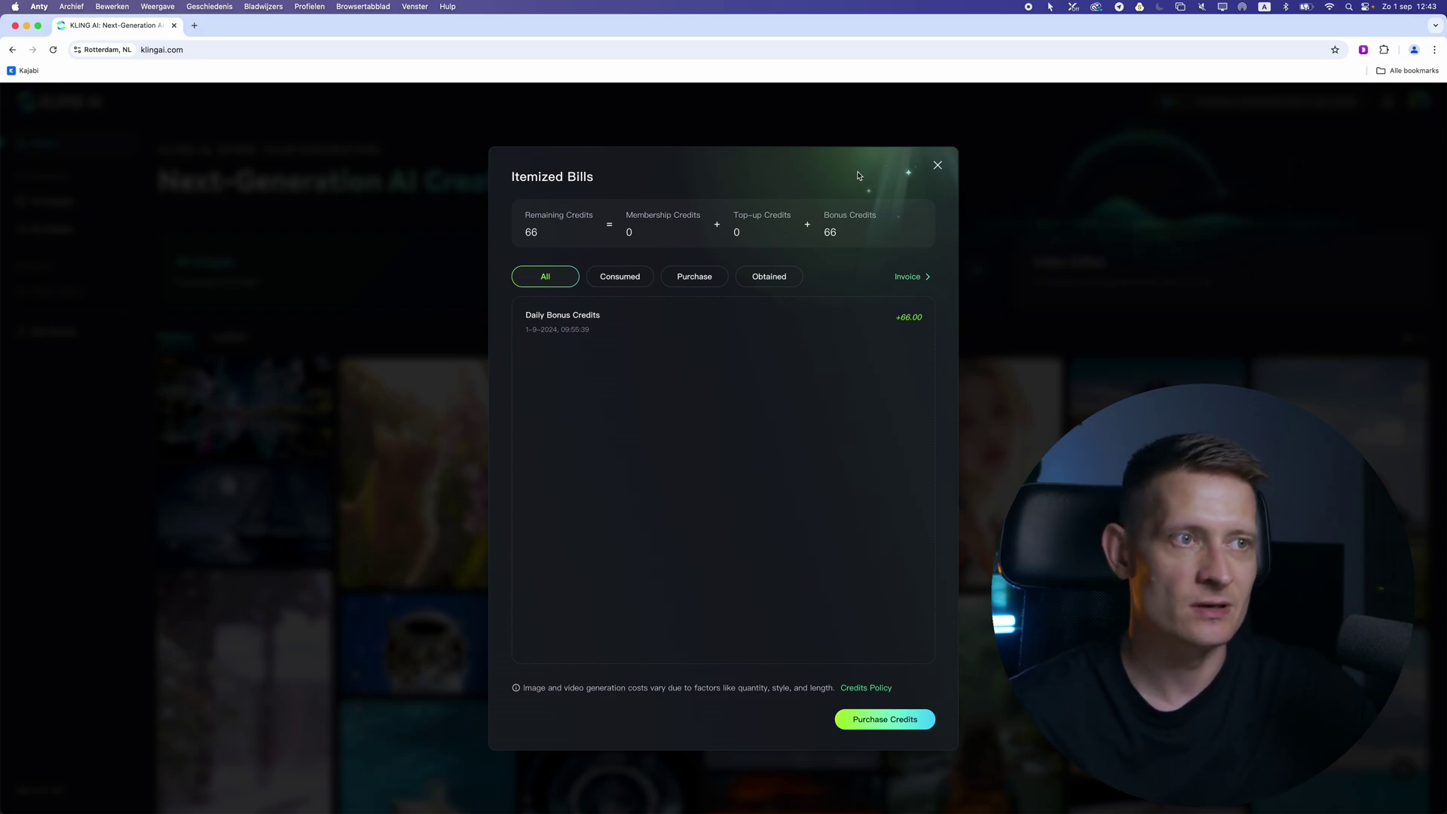
left_click(938, 165)
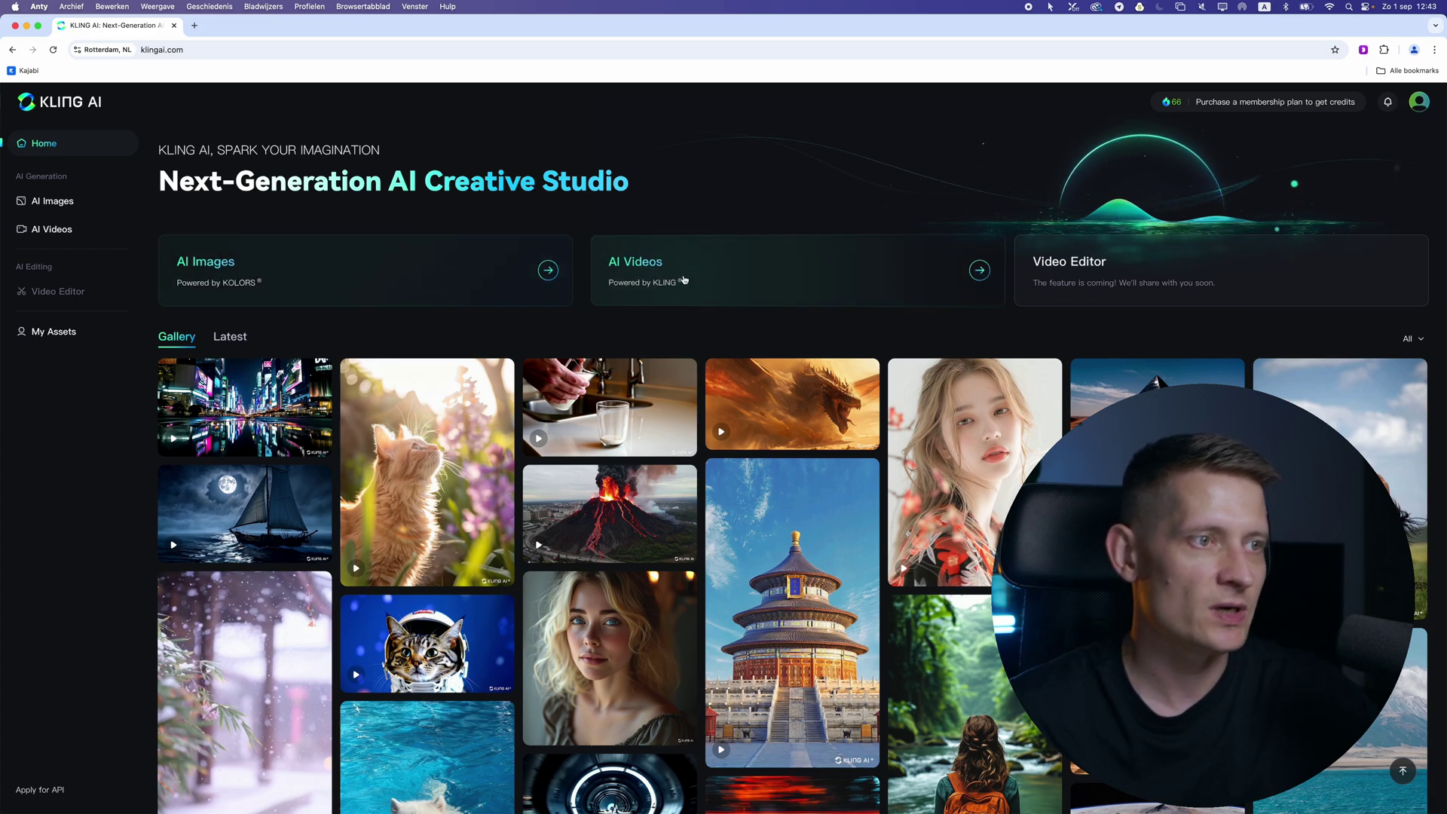
Go to AI Videos' Image to Video mode and upload 010.jpg as the source image.
left_click(683, 280)
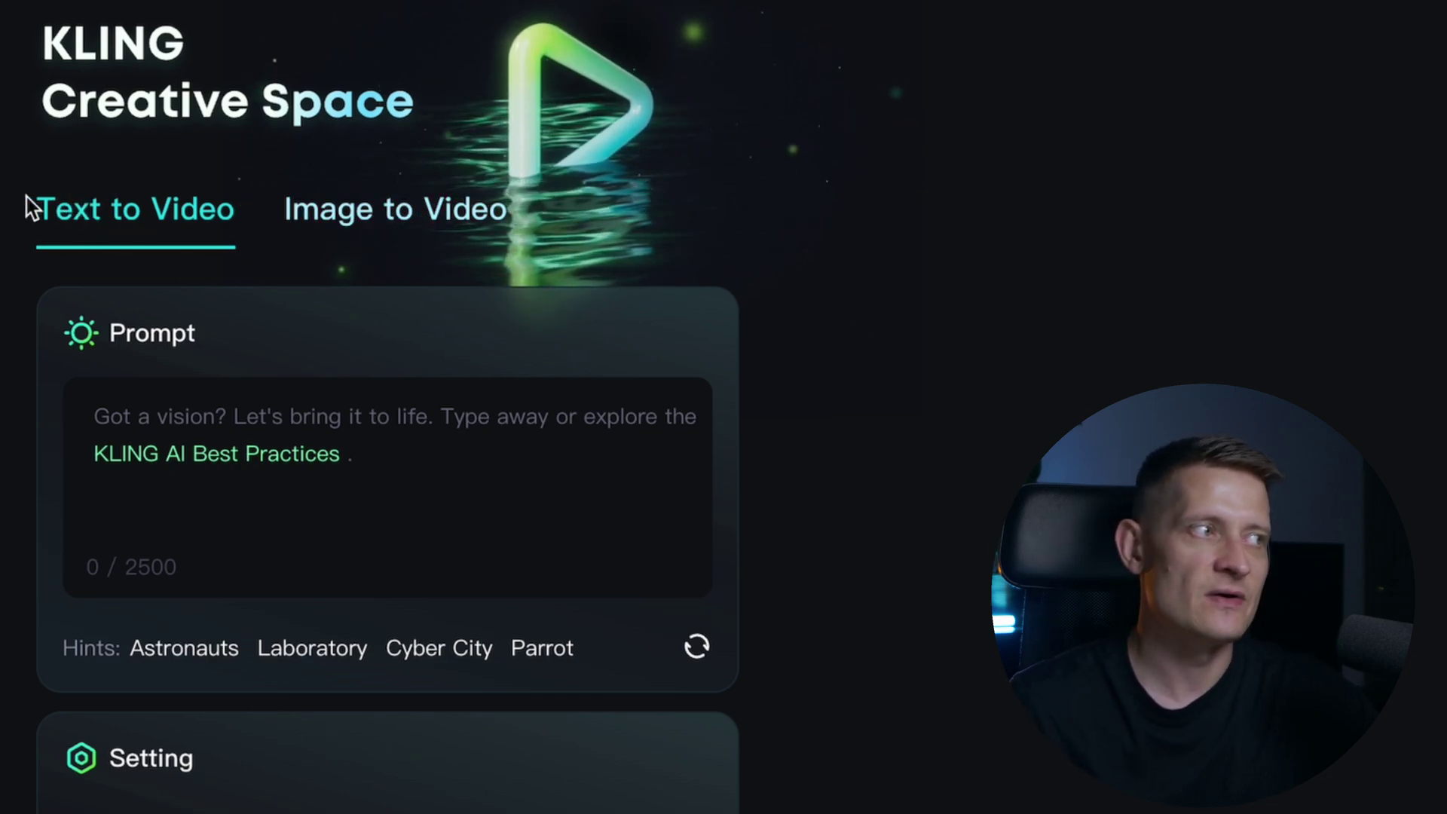
left_click(388, 213)
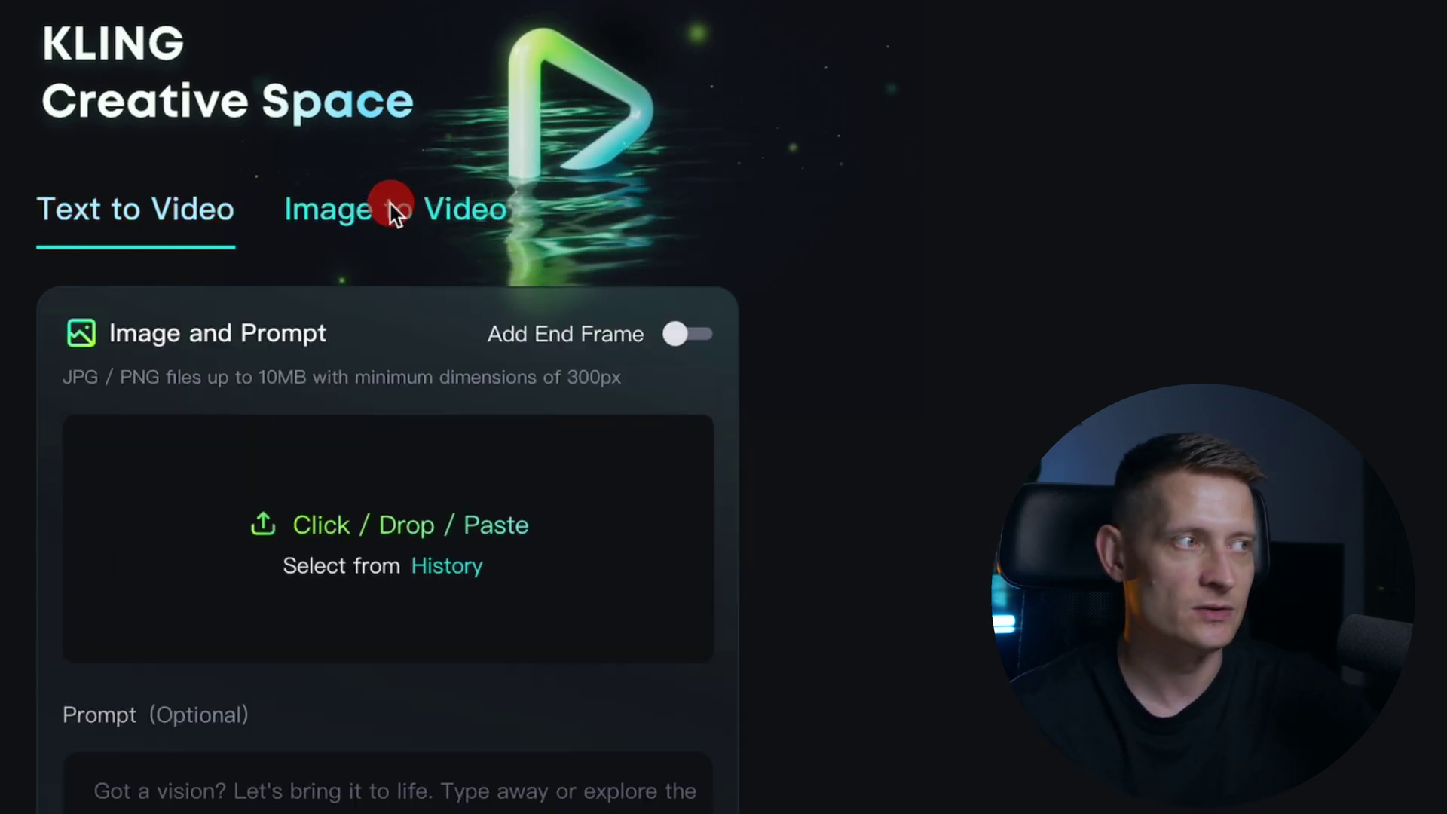
left_click(494, 527)
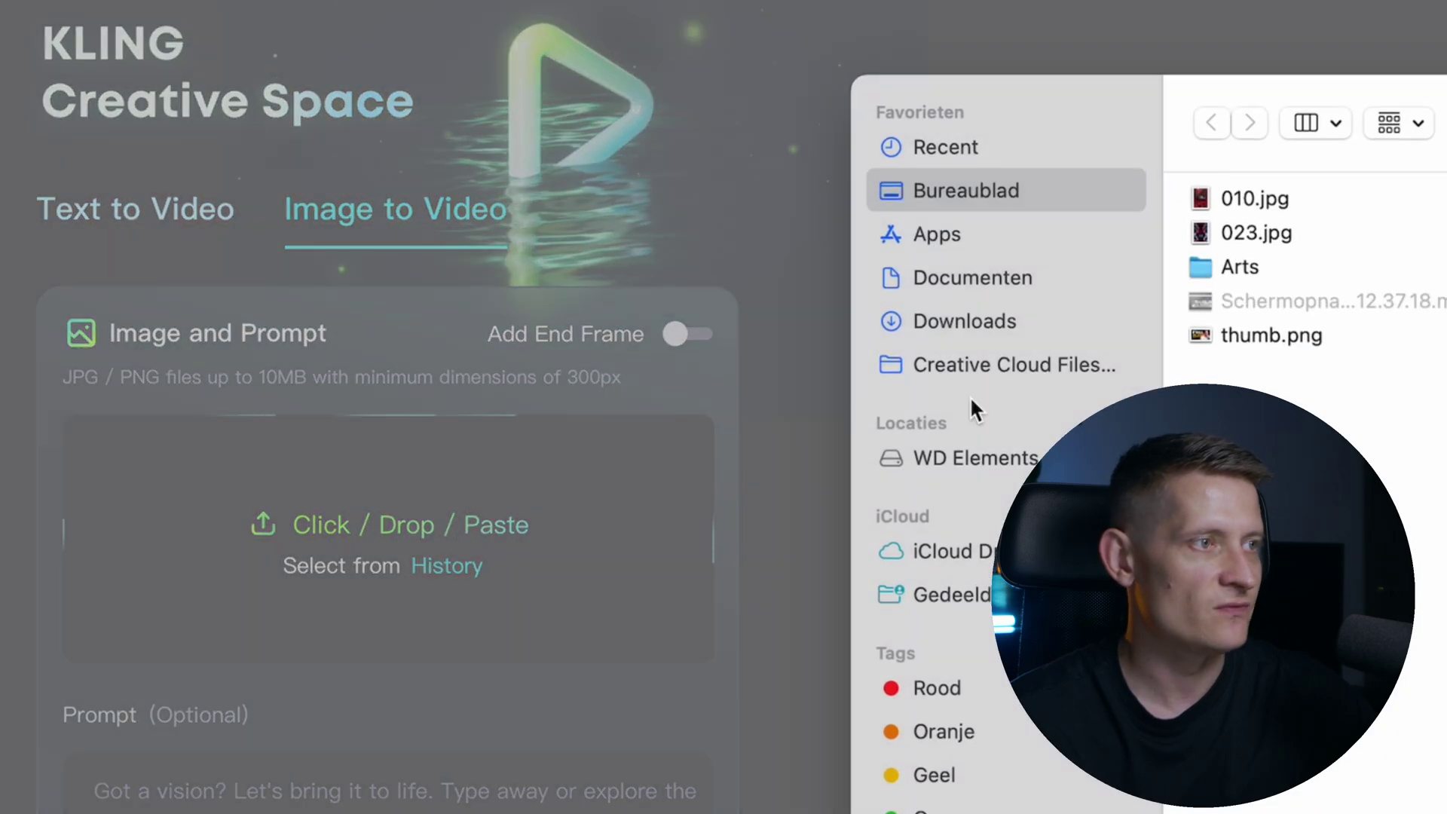
left_click(1346, 204)
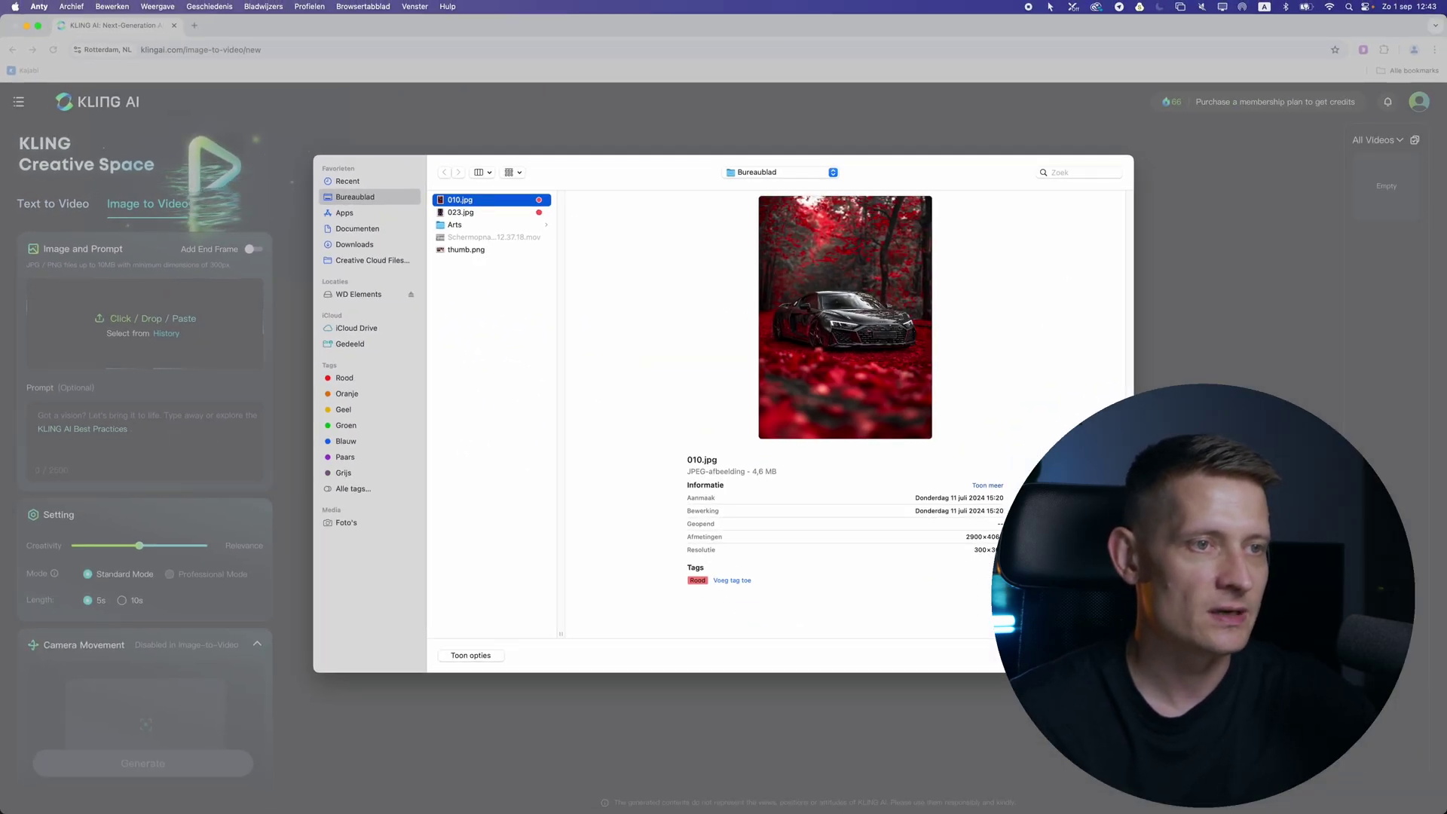
key("Return")
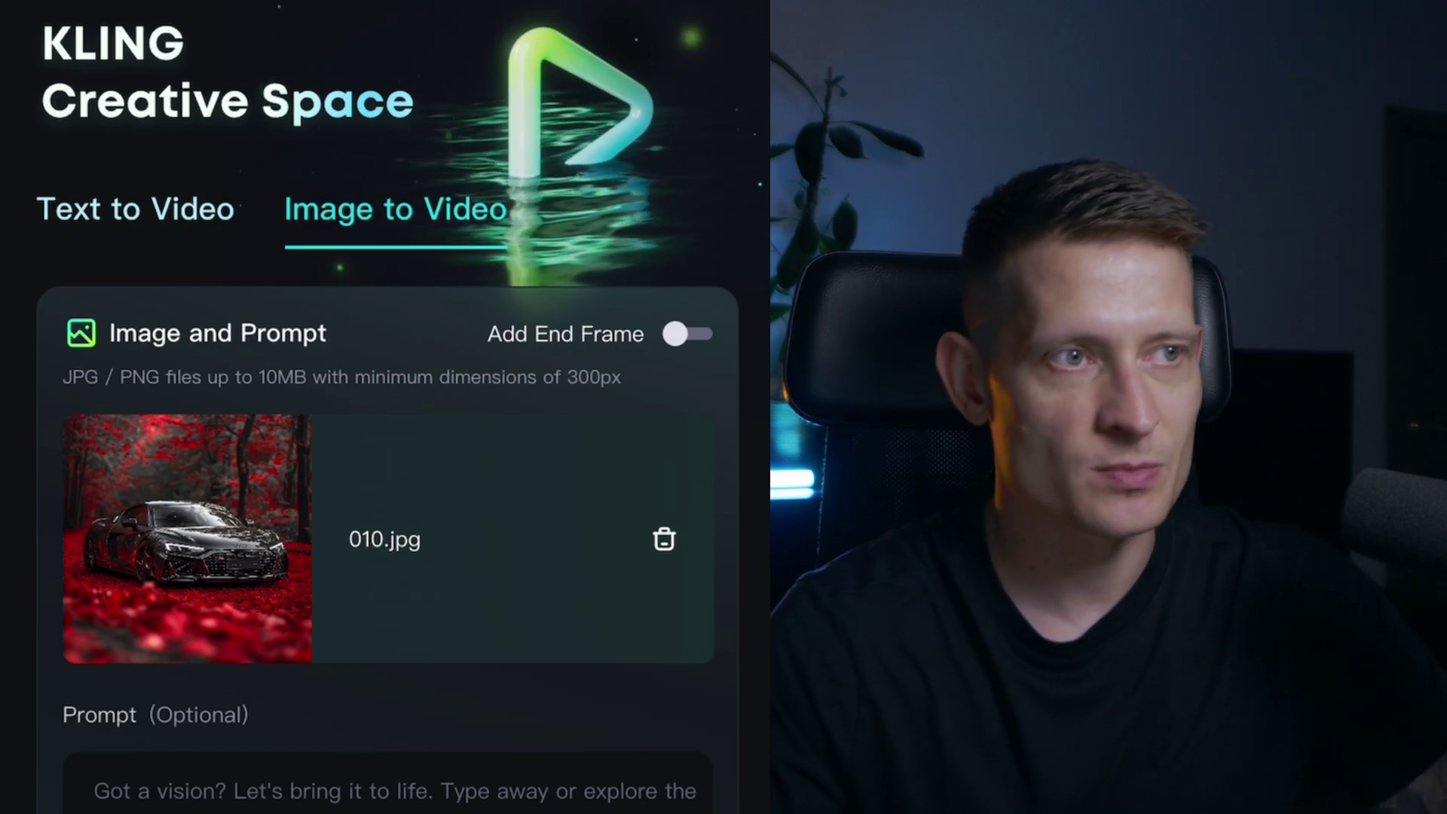
Paste the black Audi RS8 autumn-forest prompt into the Prompt box.
scroll(387, 452, "down", 1)
scroll(387, 452, "down", 4)
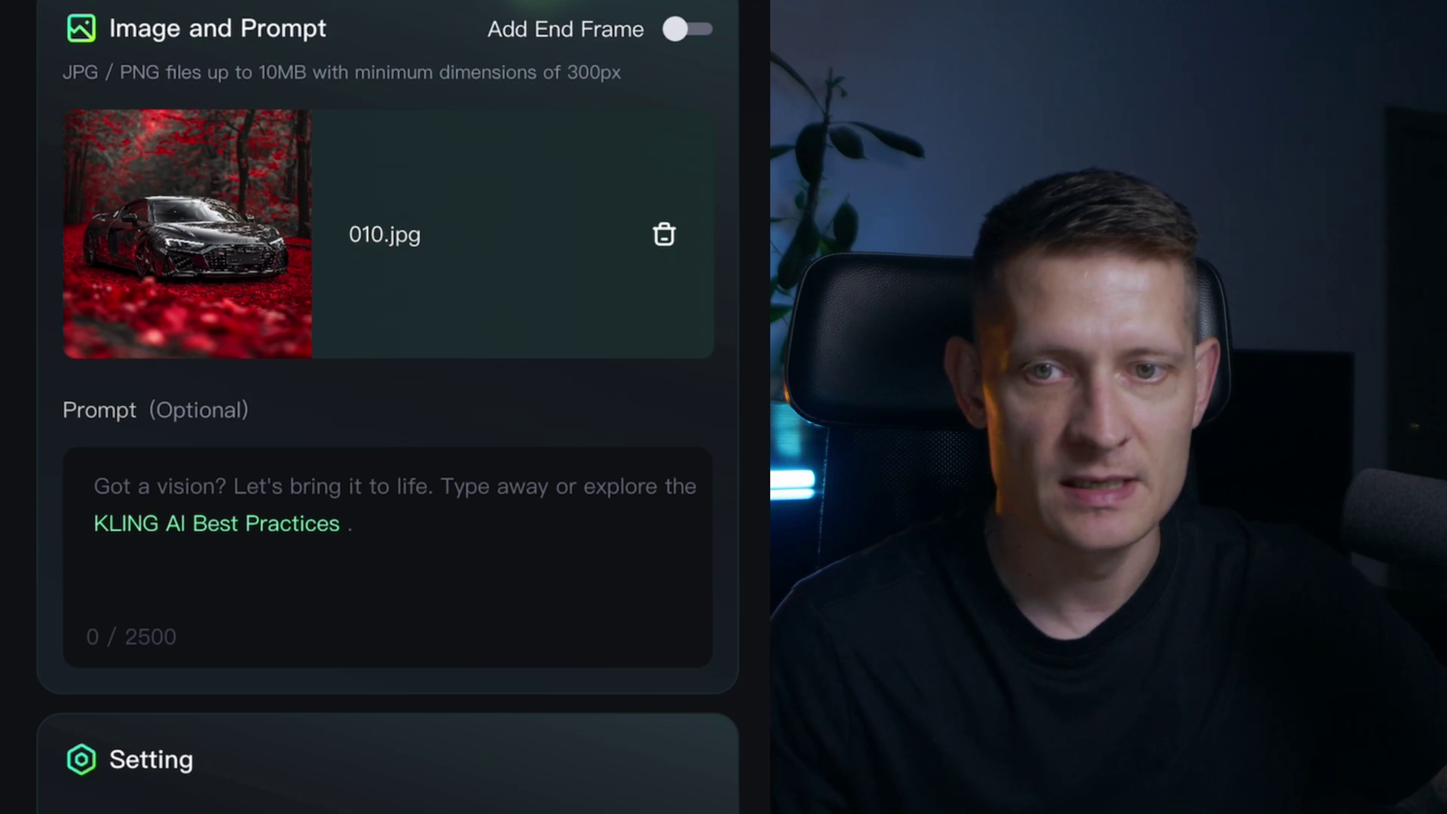
left_click(278, 540)
type("Black Audi RS8 driving through an autumn forest and camera following it, red autumn leaves falling from the trees with depth of field effect, camera moving to a high angle show")
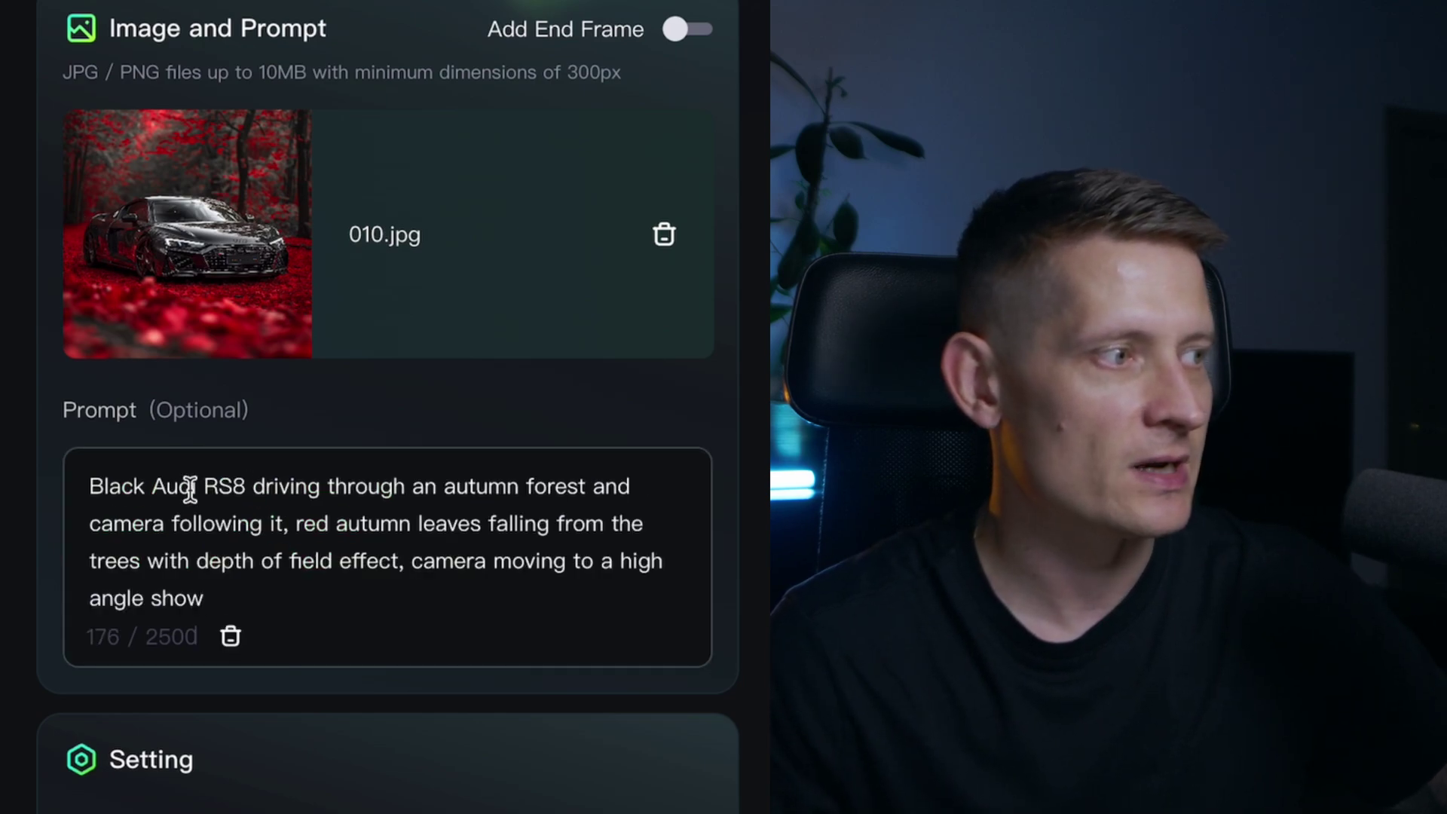
Add a comma after 'it' in the prompt and delete the final 'w' of 'show'.
left_click_drag(200, 487, 546, 489)
left_click(362, 486)
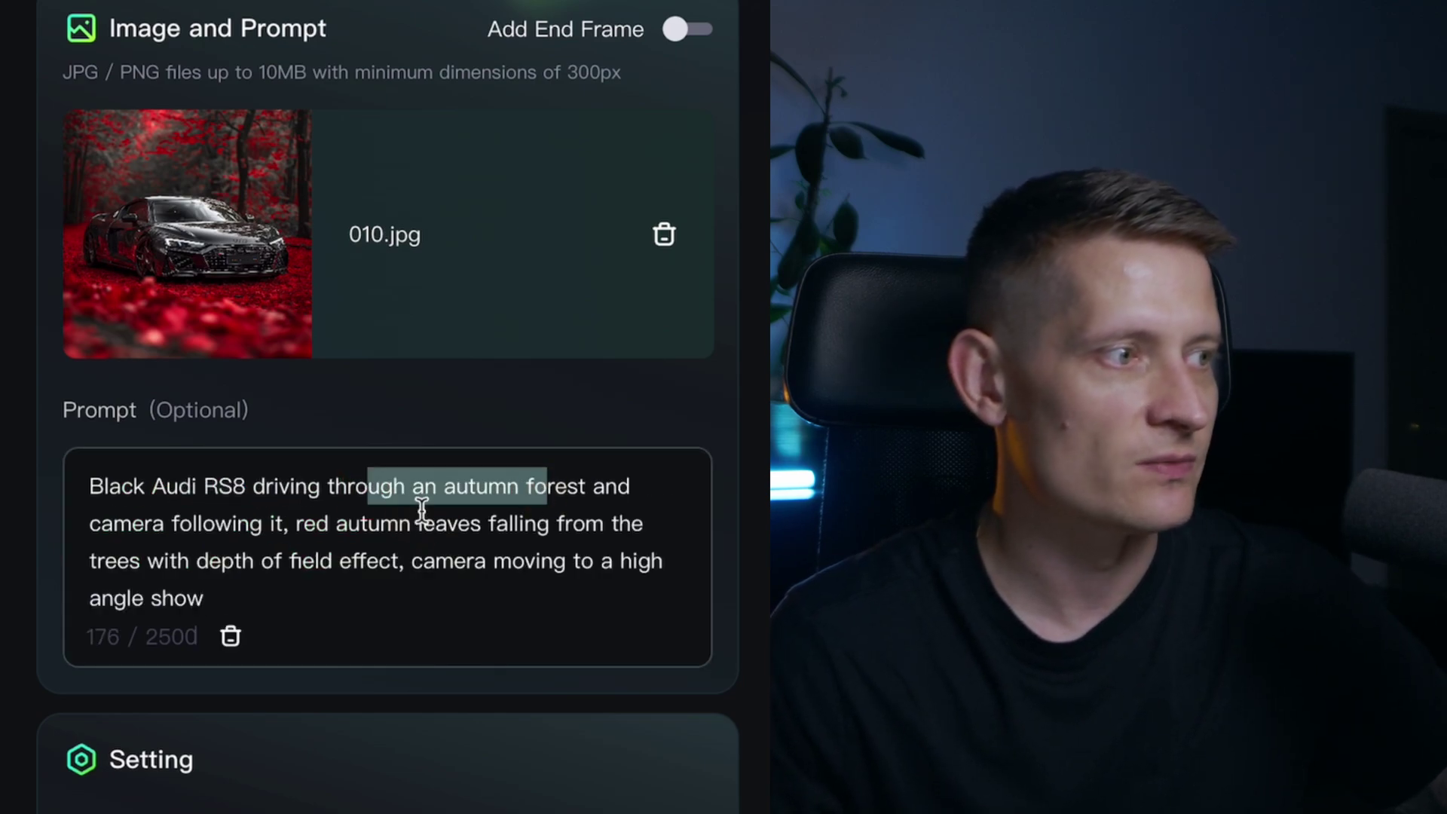
left_click(278, 567)
left_click(370, 528)
left_click(302, 523)
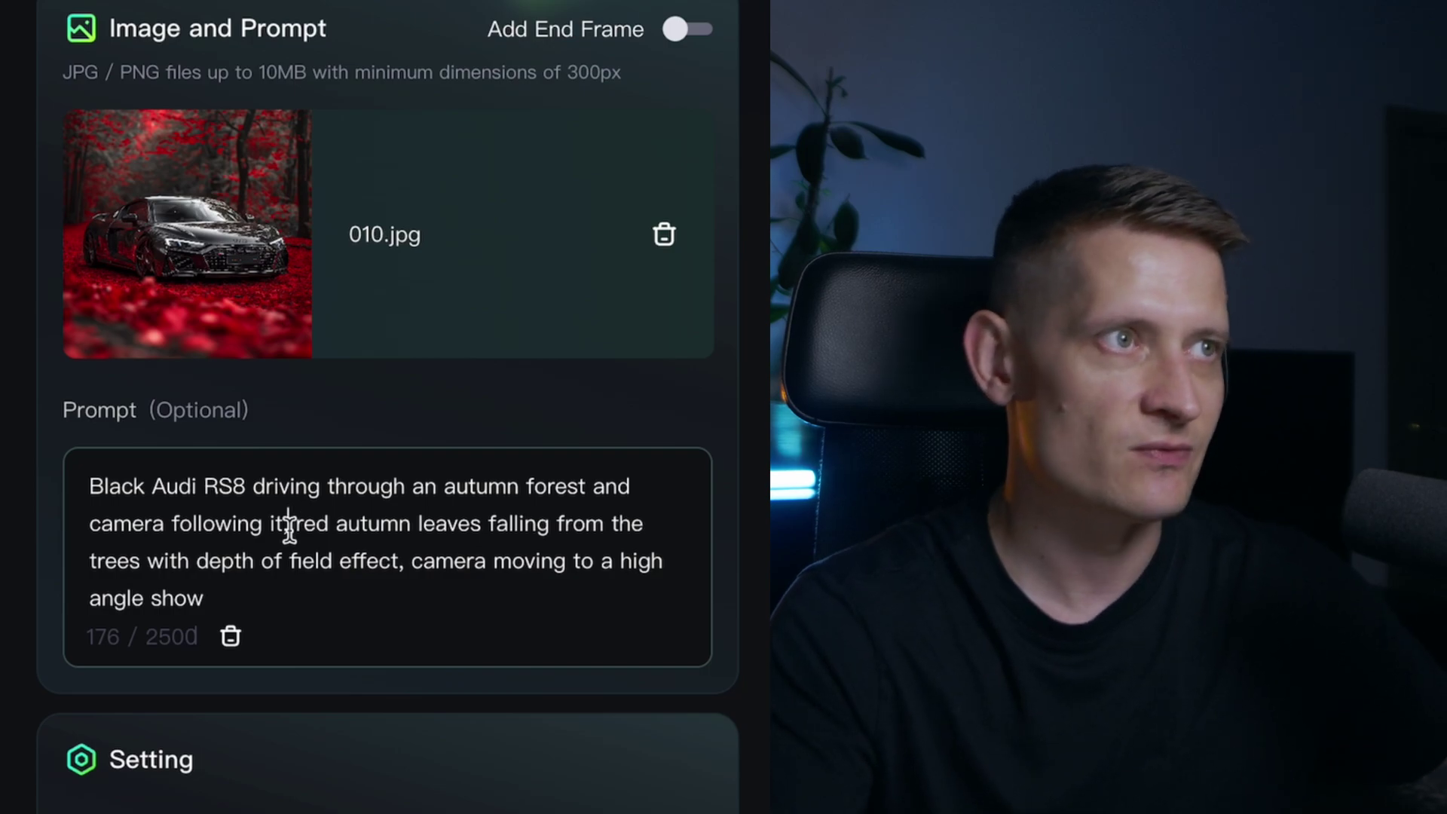
type(",")
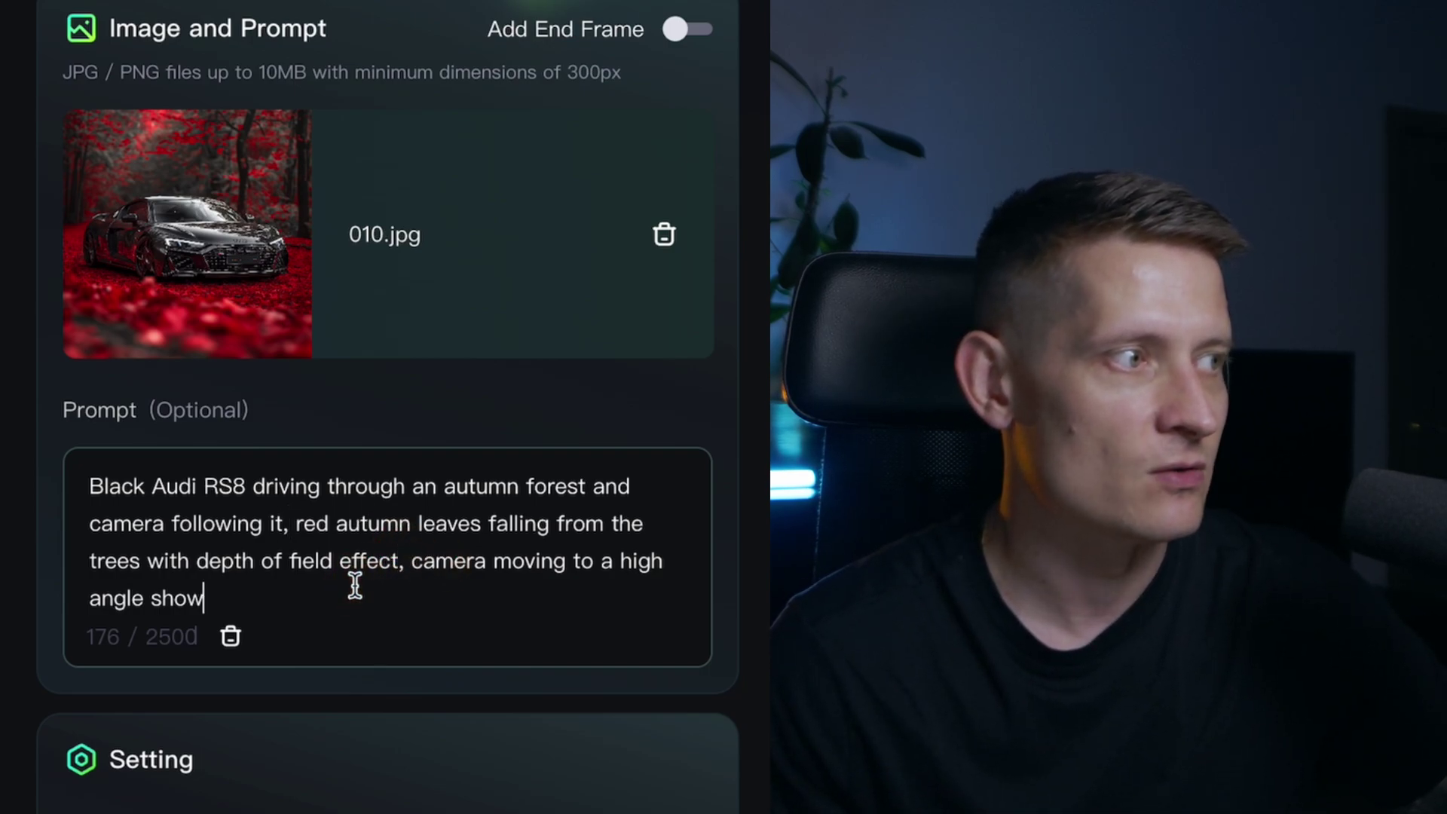
key("BackSpace")
Finish changing 'show' to 'shot' and raise Creativity from 0.5 to 0.65.
type("t")
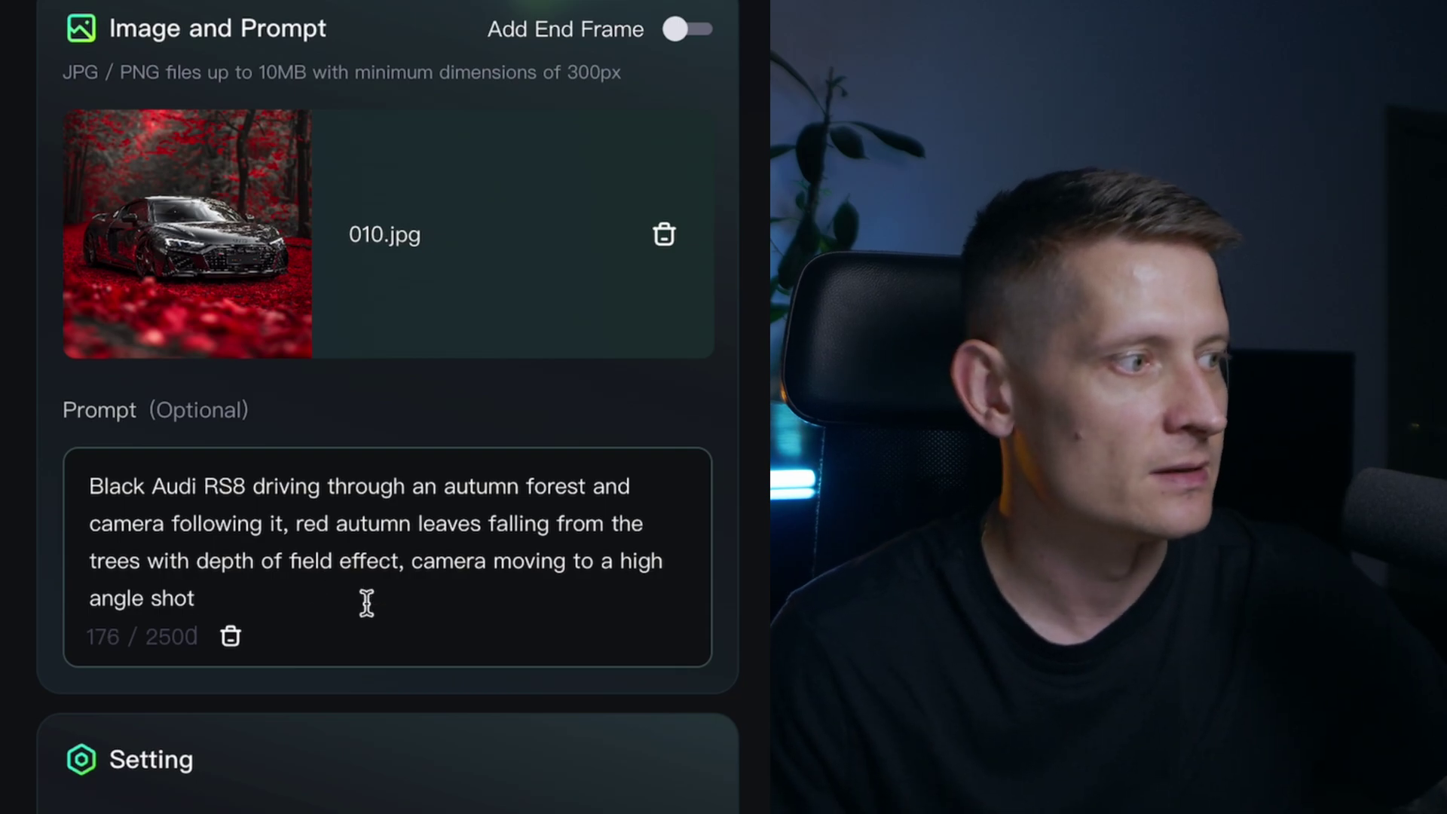
scroll(371, 604, "down", 1)
scroll(453, 539, "down", 4)
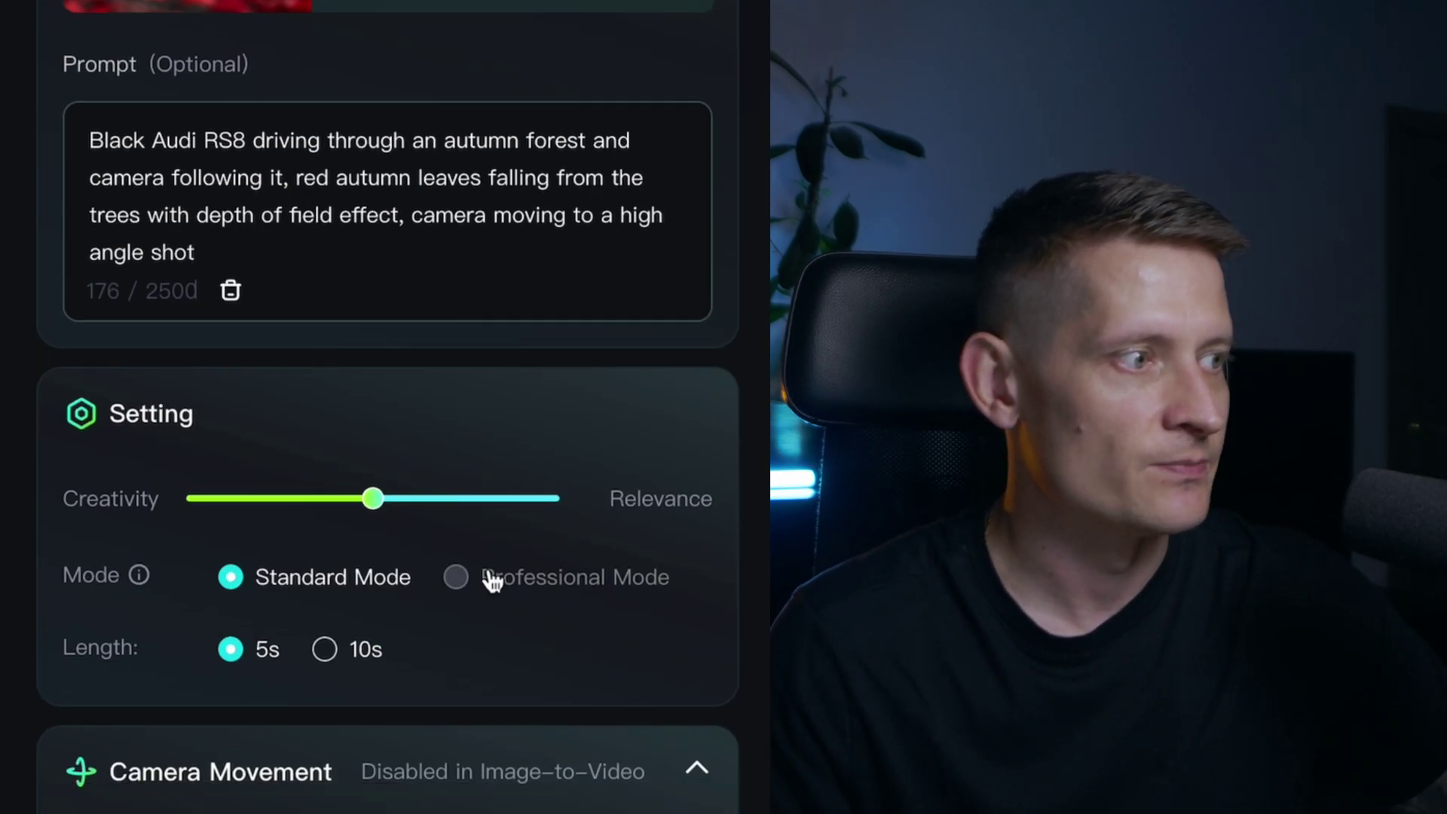
mouse_move(528, 577)
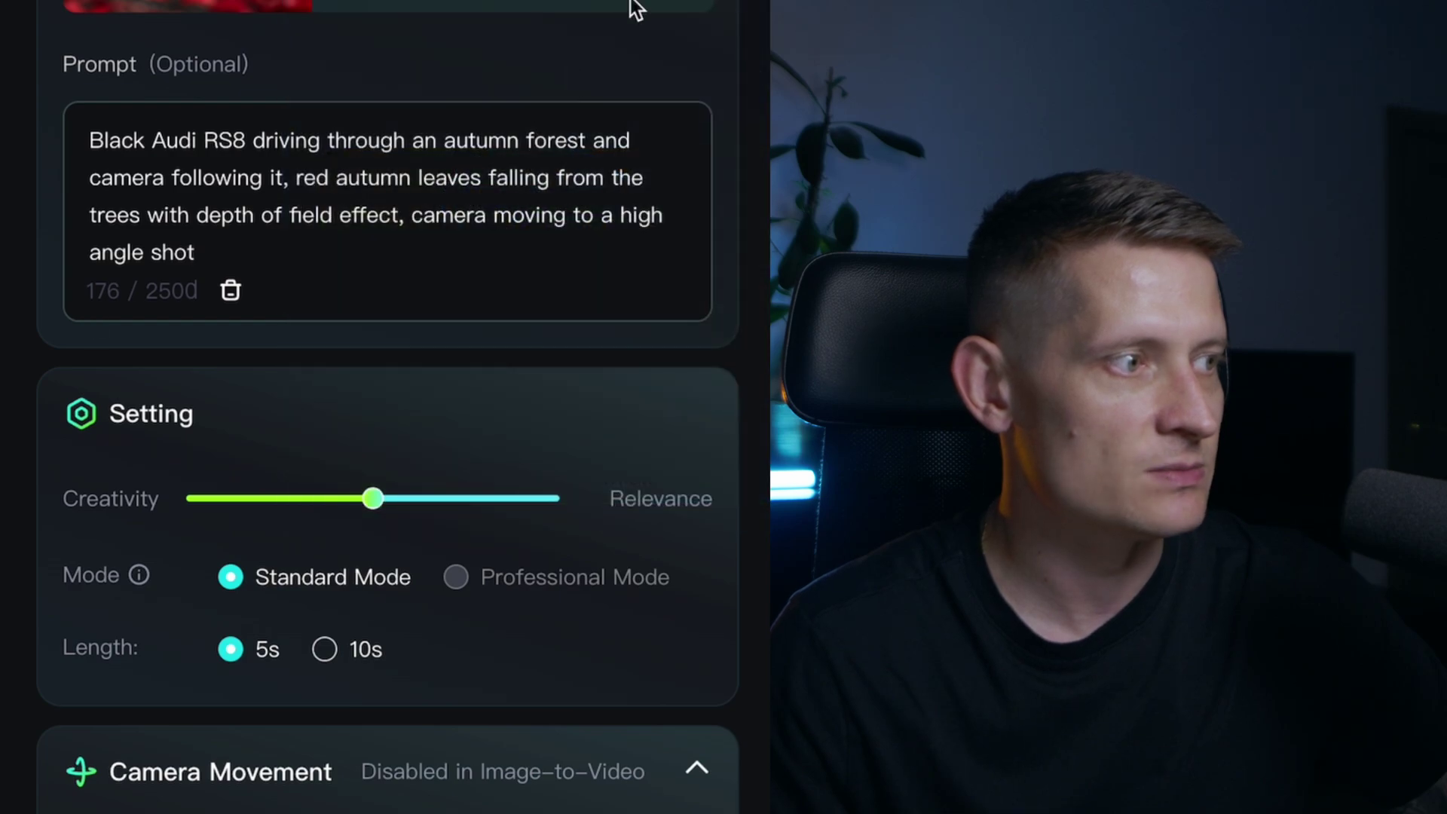
left_click_drag(372, 498, 444, 504)
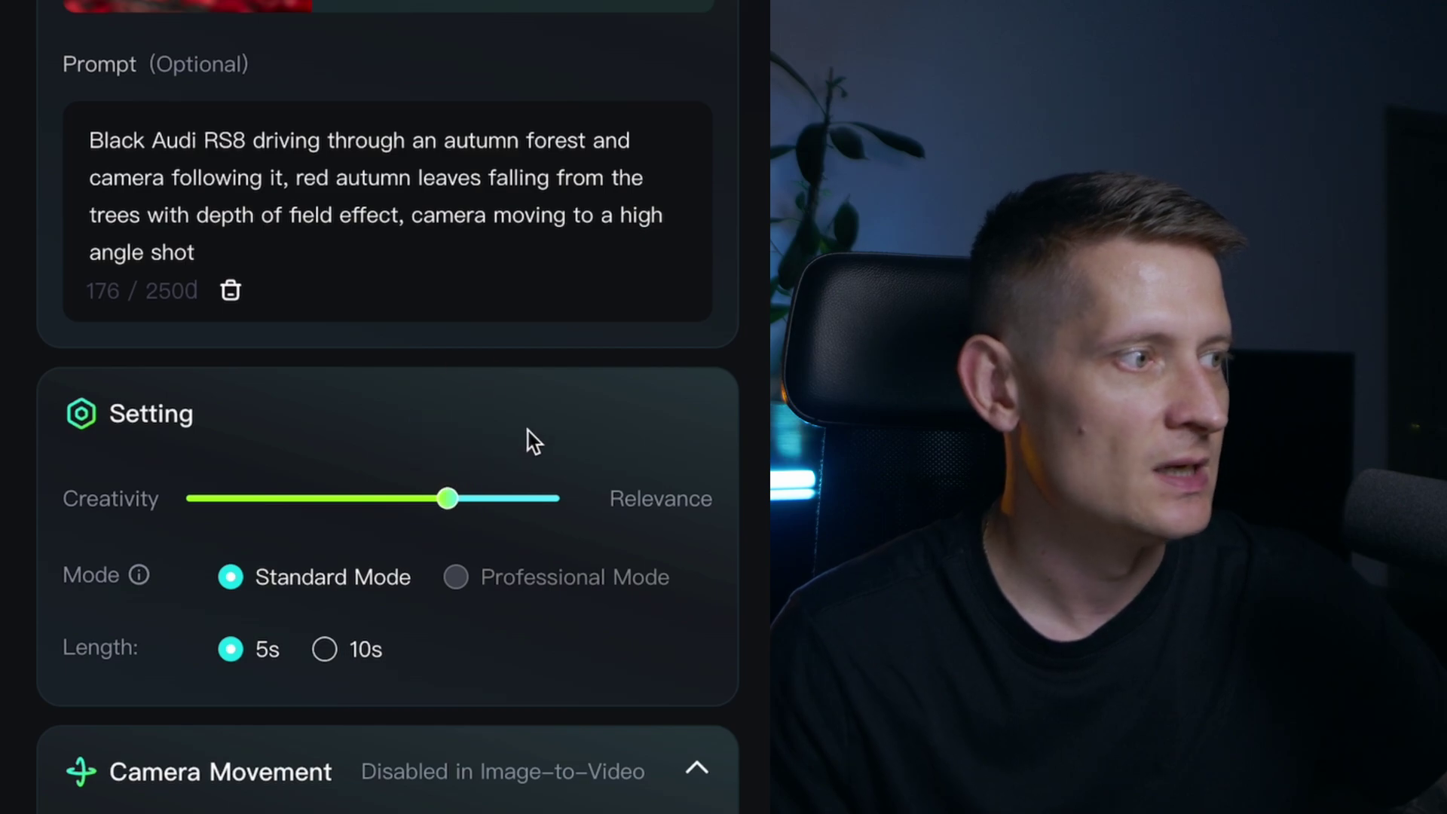
mouse_move(472, 588)
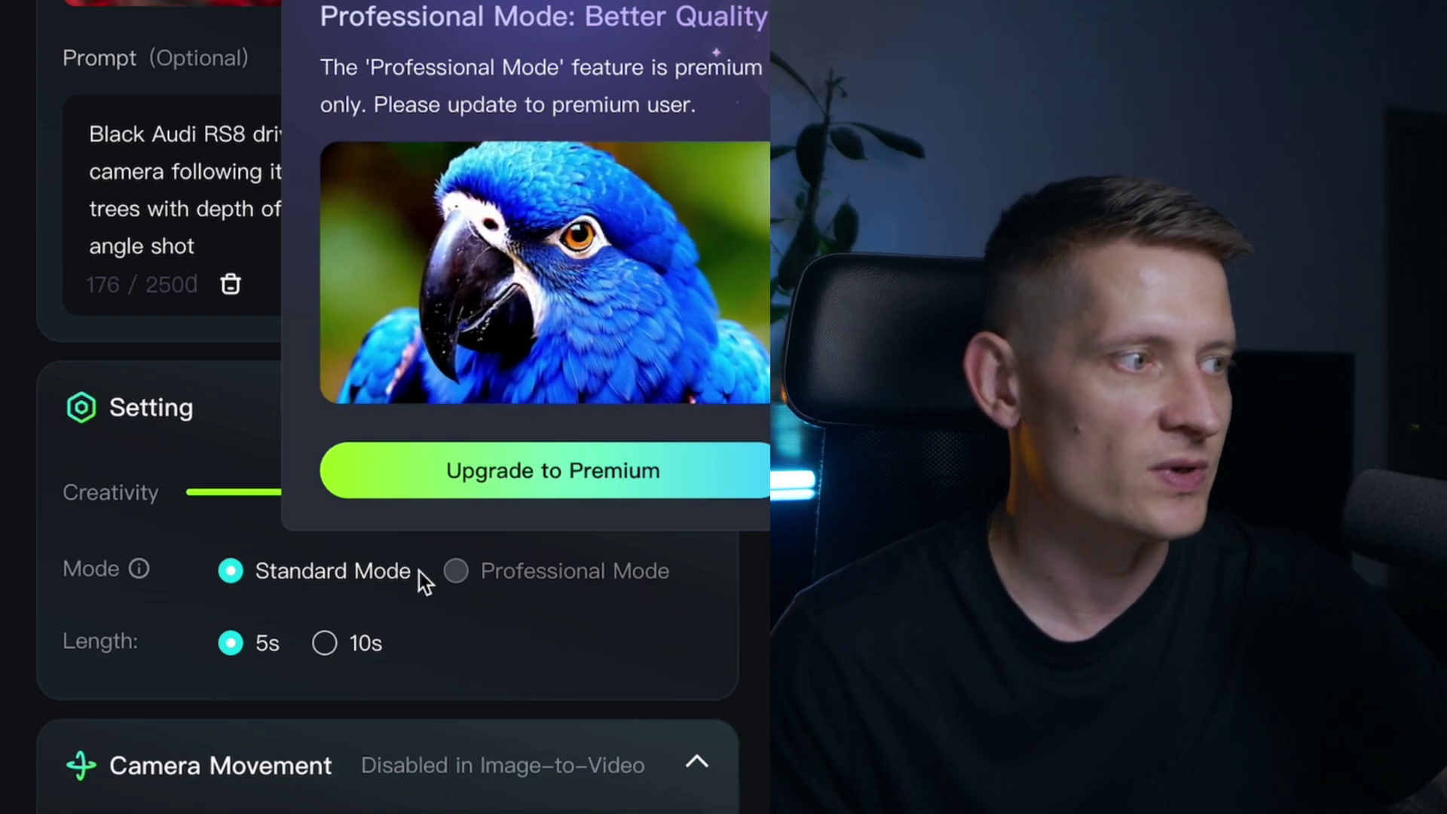
Set the clip length to 10s and submit the Audi video for generation.
scroll(533, 656, "down", 1)
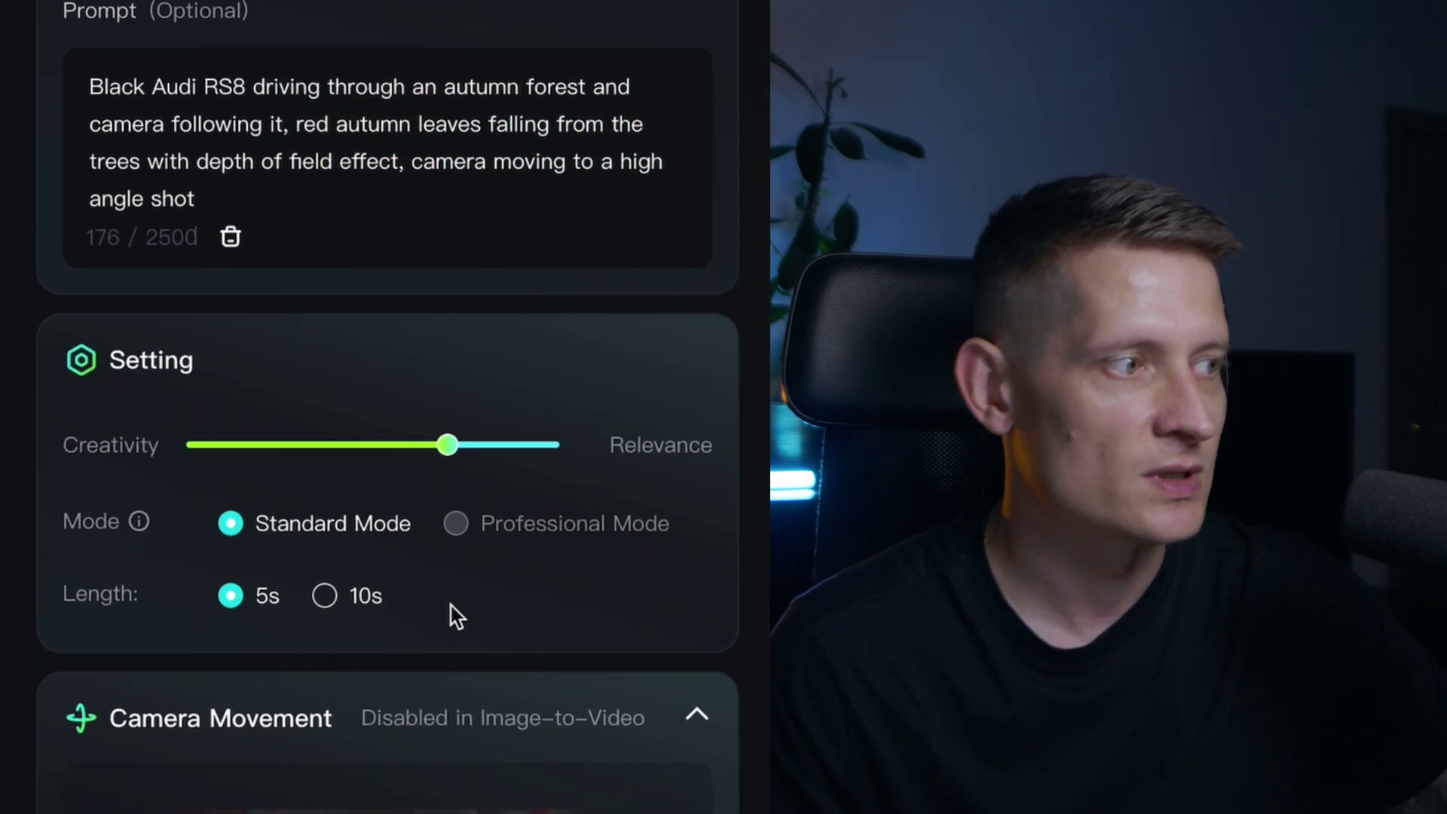
scroll(436, 615, "up", 1)
left_click(325, 652)
scroll(472, 501, "down", 13)
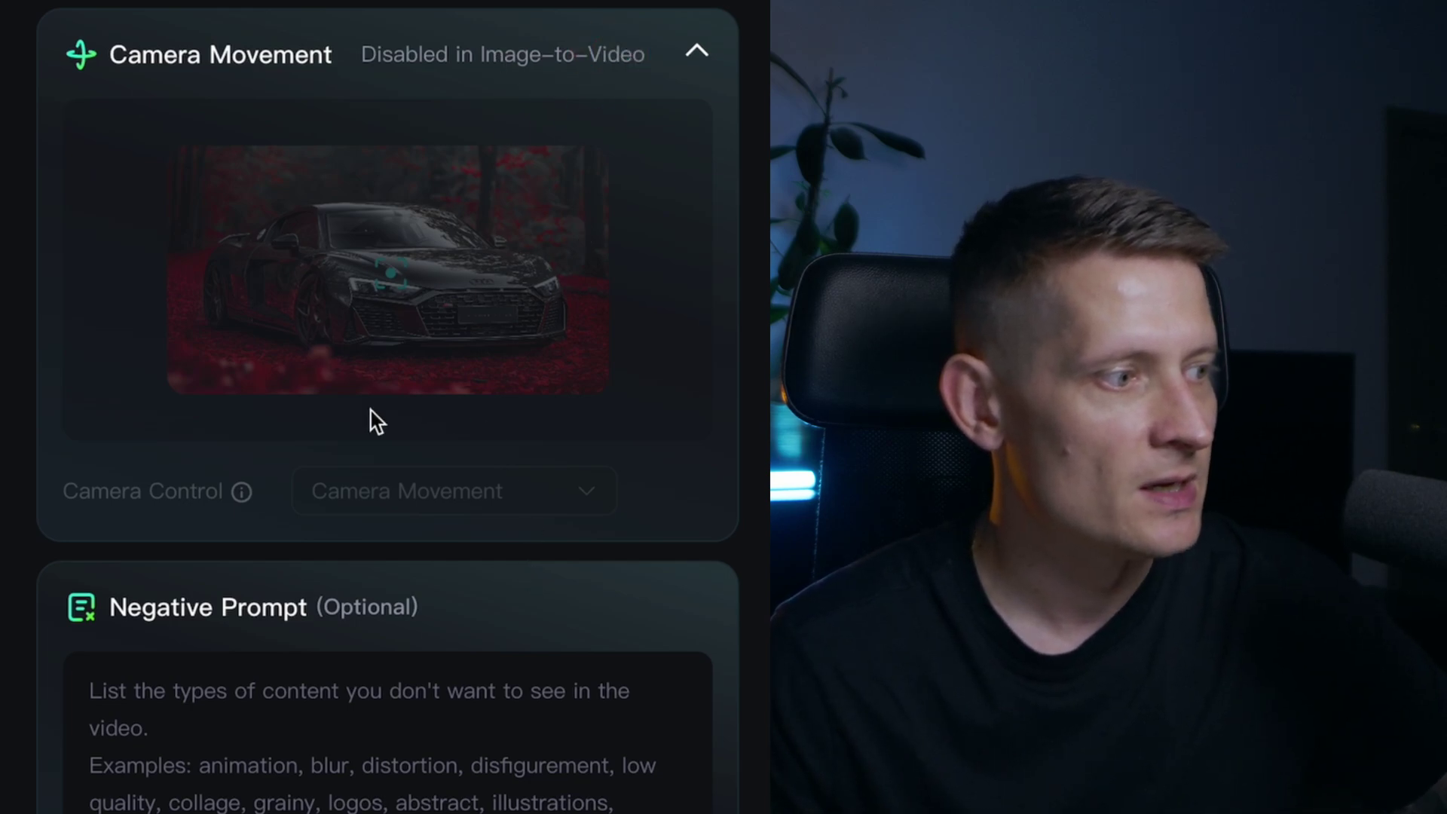
left_click(375, 753)
scroll(407, 701, "down", 4)
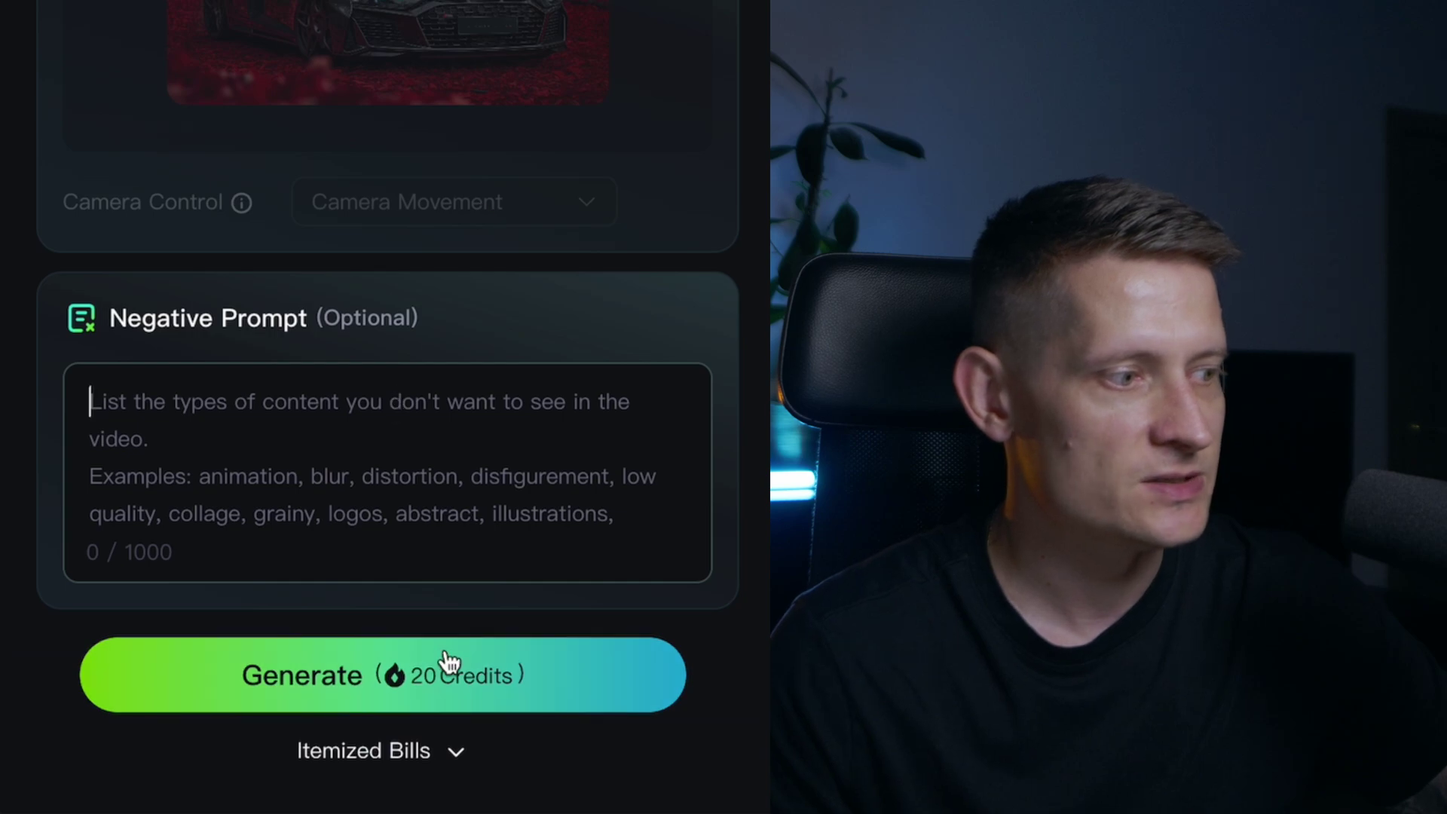
left_click(450, 663)
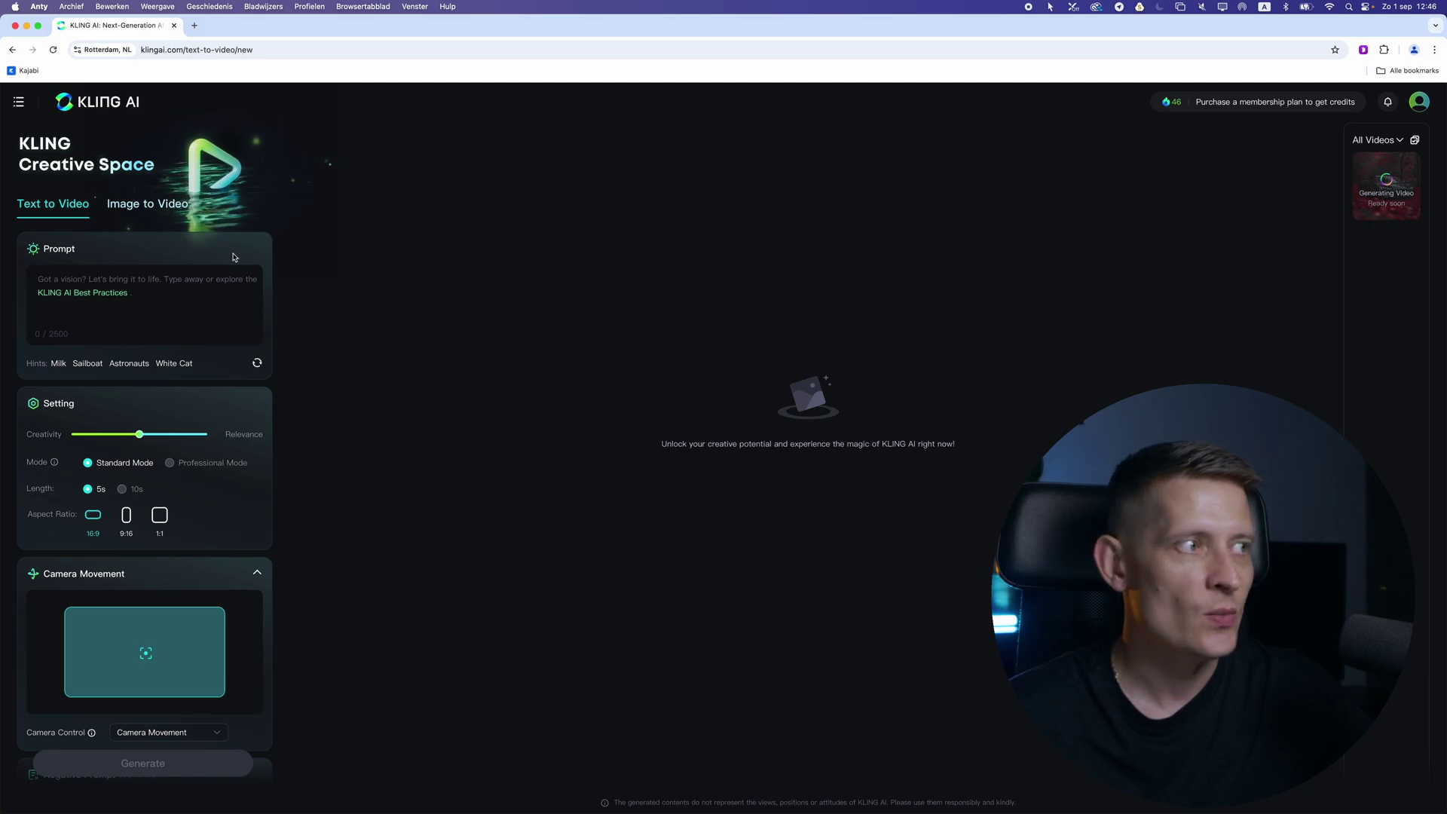
Switch to Image to Video, preview the red off-road car picture 023.jpg, and upload it.
left_click(172, 204)
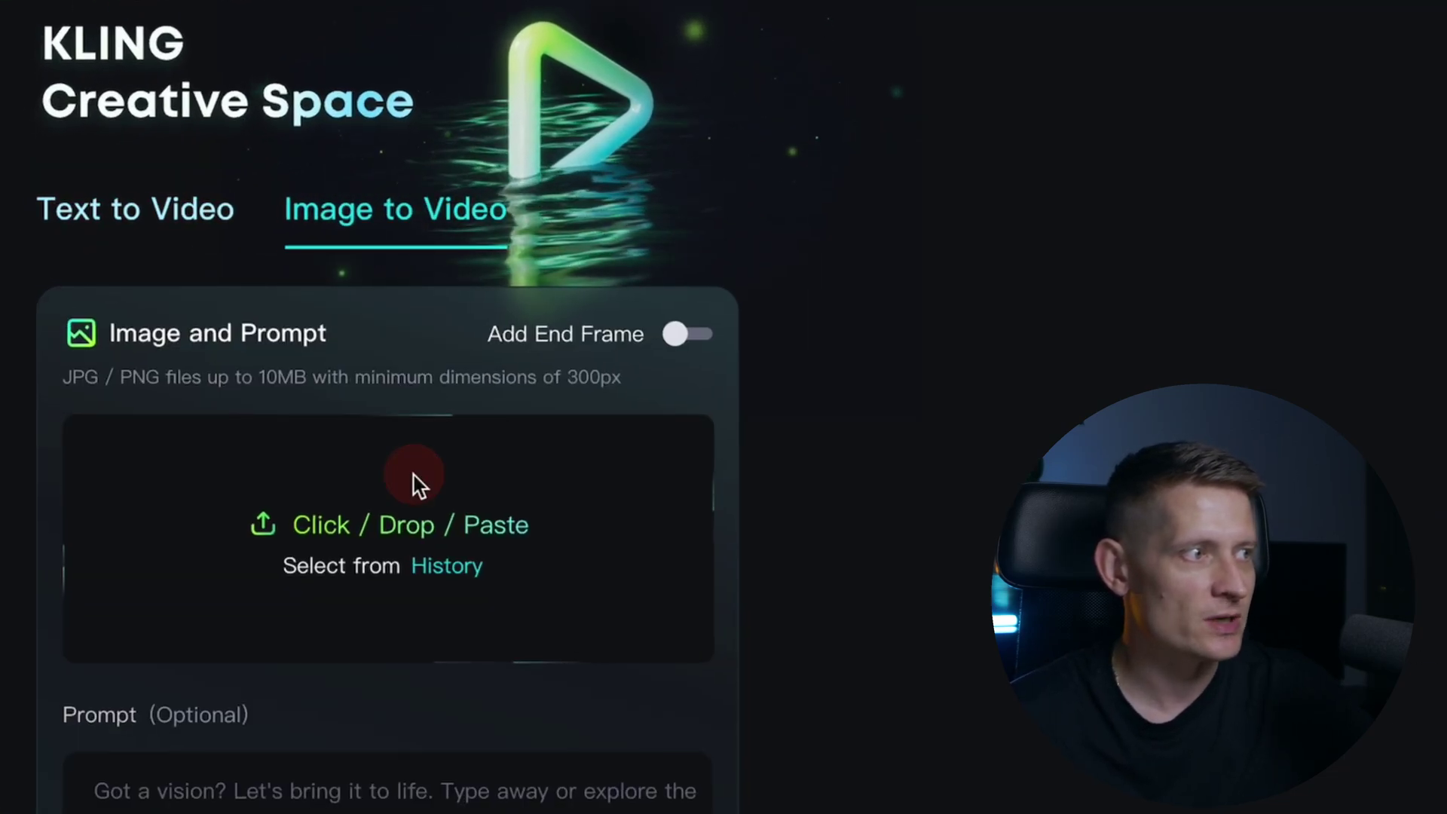
left_click(420, 486)
left_click(469, 213)
key("space")
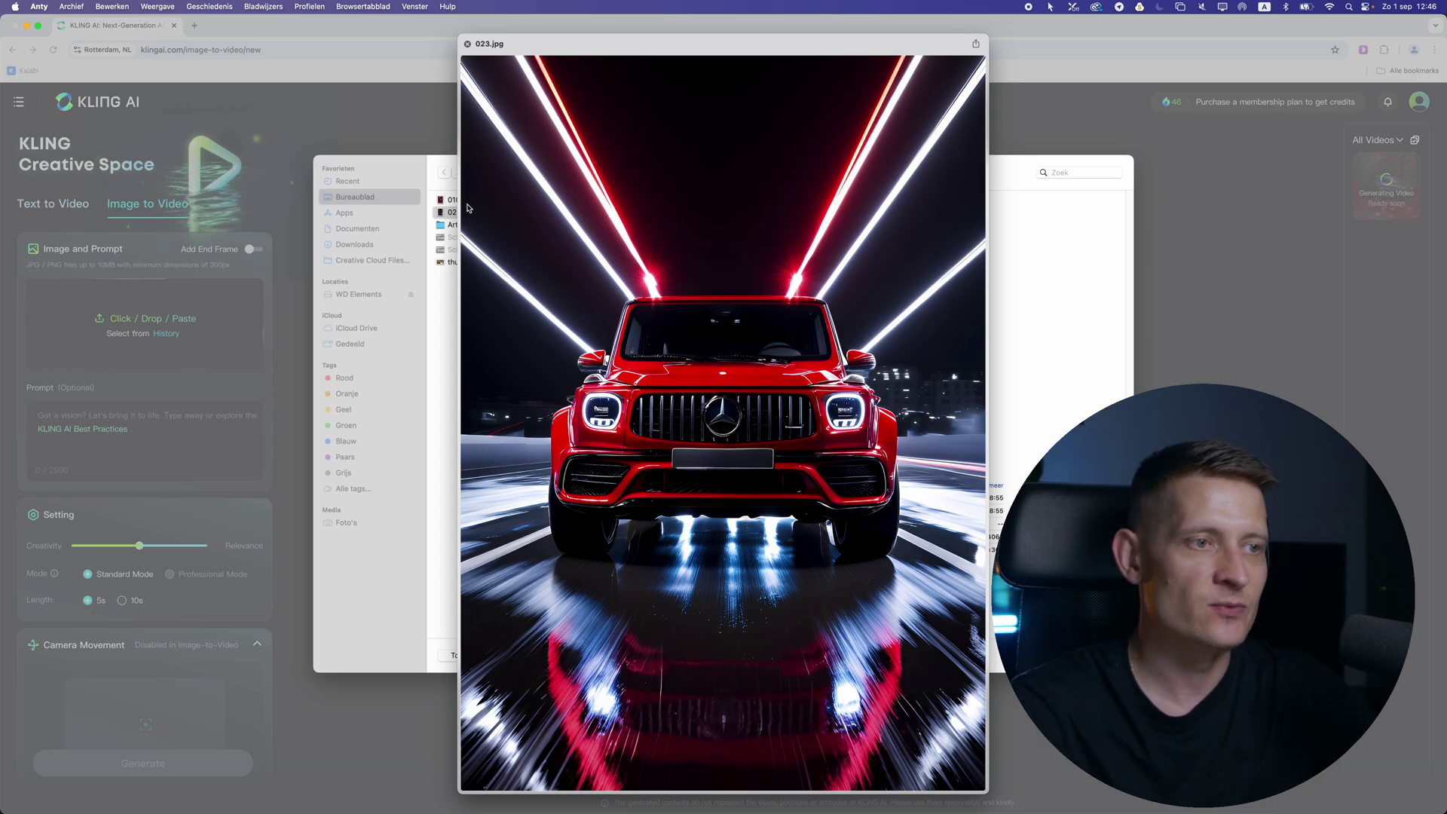
key("space")
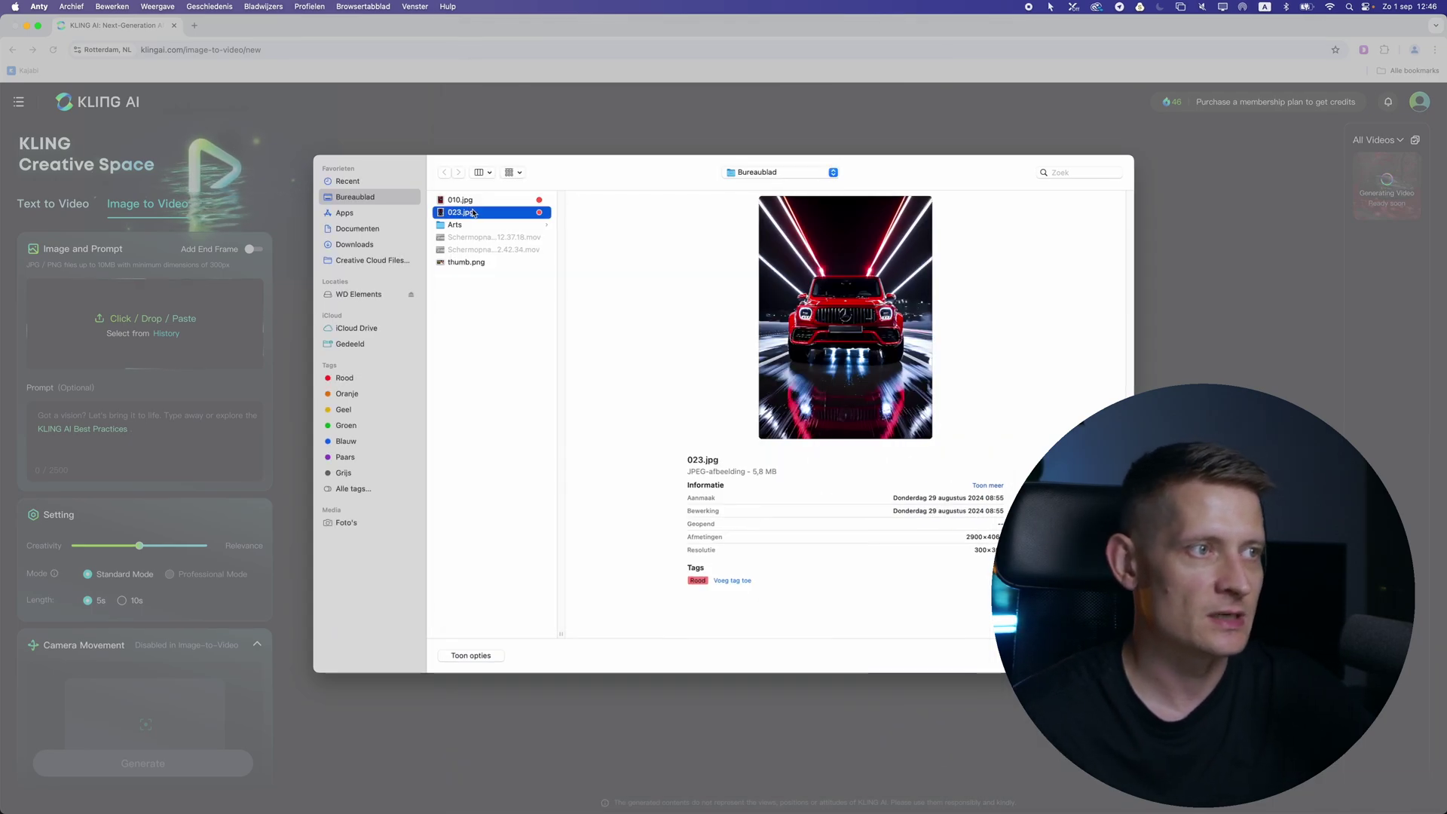
double_click(469, 214)
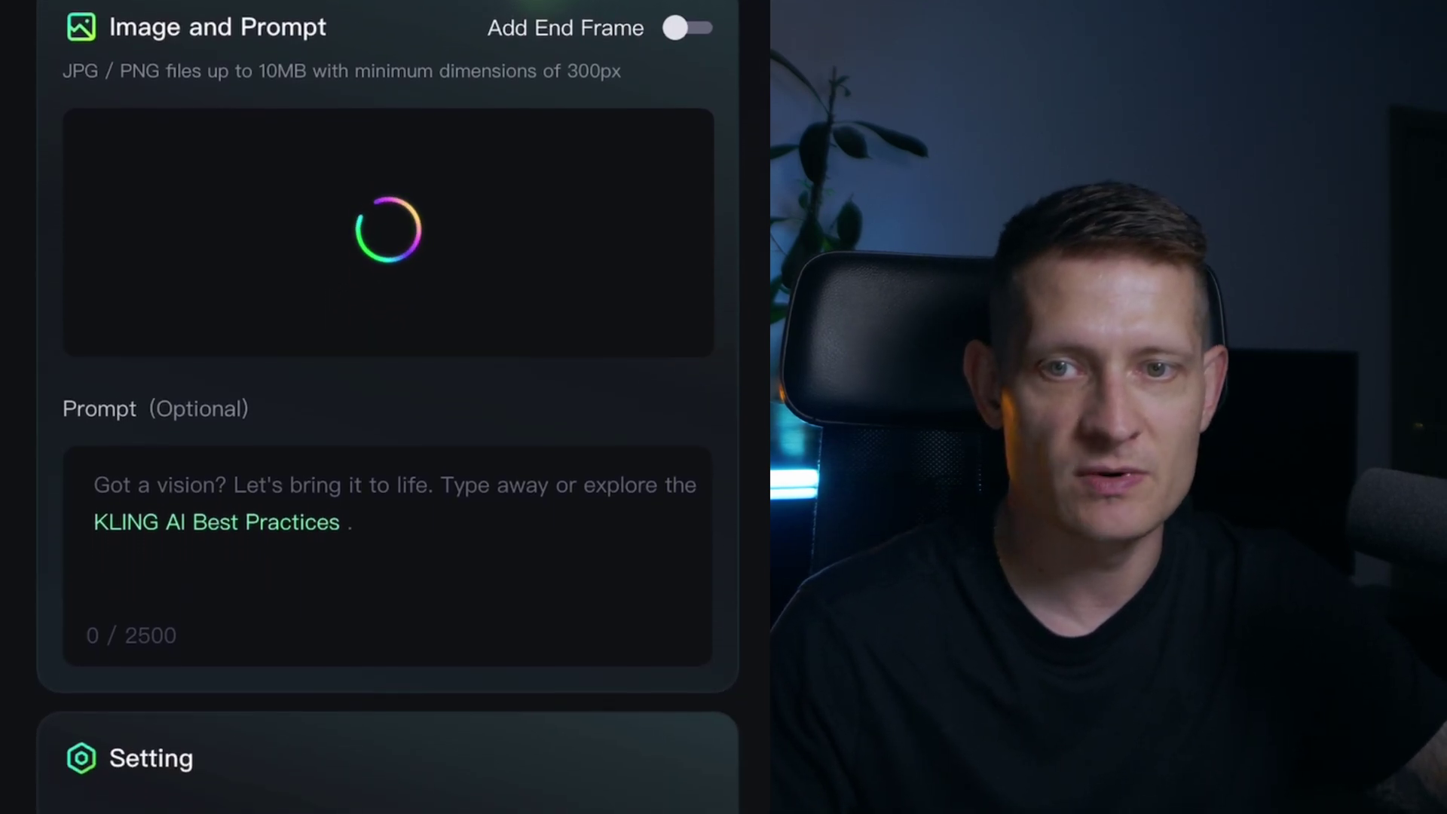
Paste the neon-lit wet-road speed prompt for the red car into the Prompt box.
left_click(339, 437)
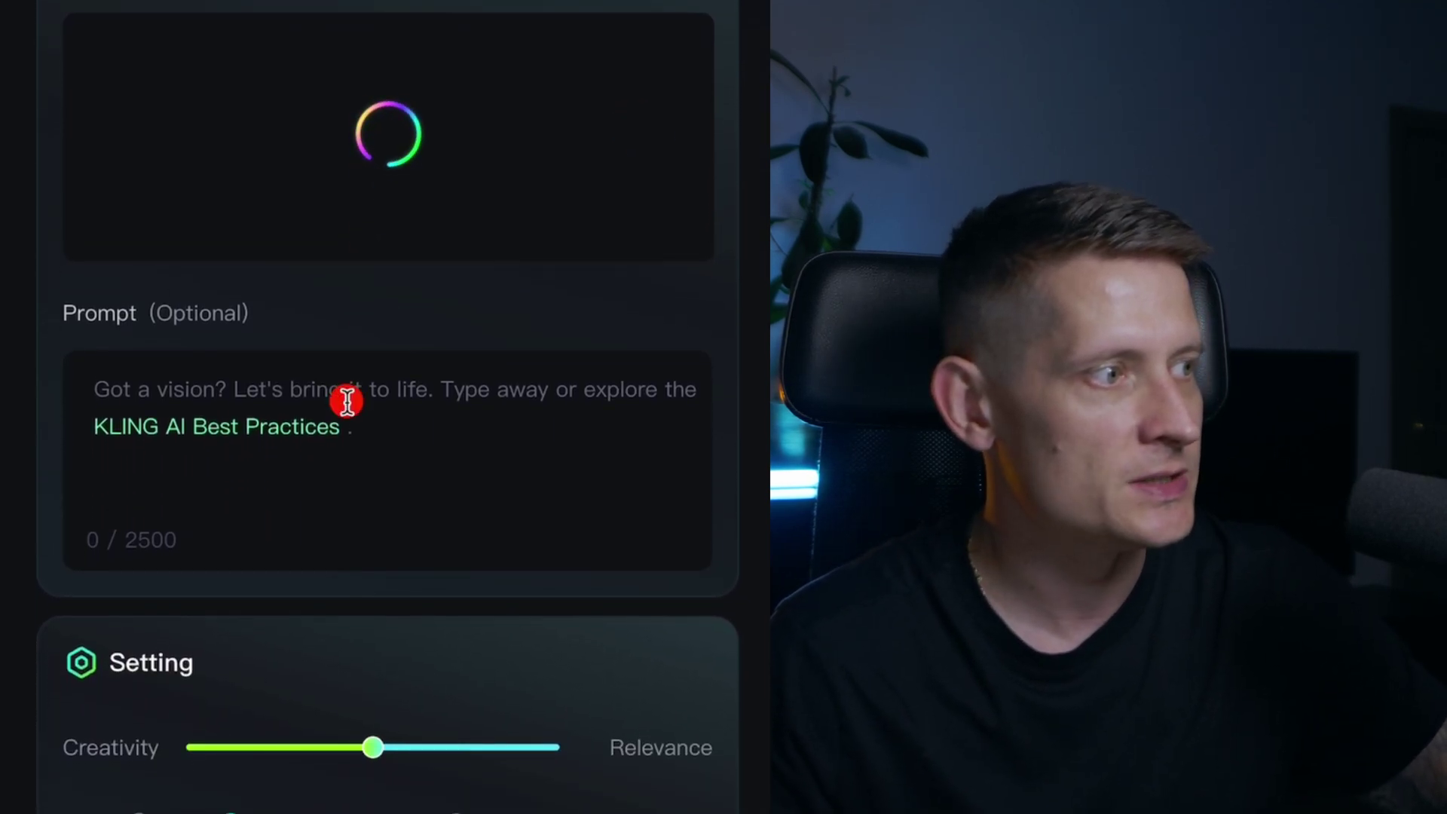
type("The car speeding with neon lights around the wet road, front view, low angle shot, sense of speed, commercial film")
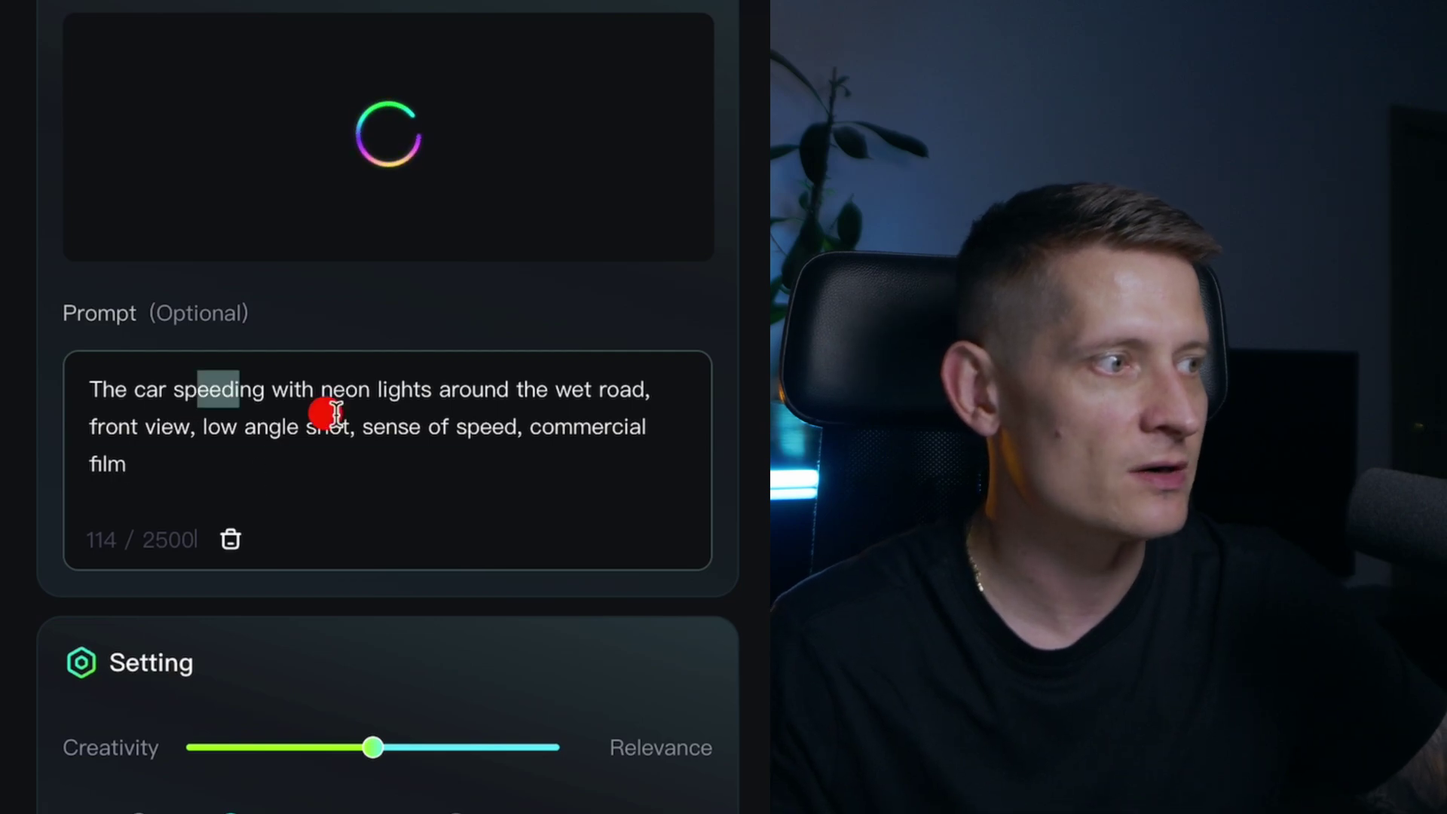
left_click_drag(402, 391, 557, 400)
left_click(374, 400)
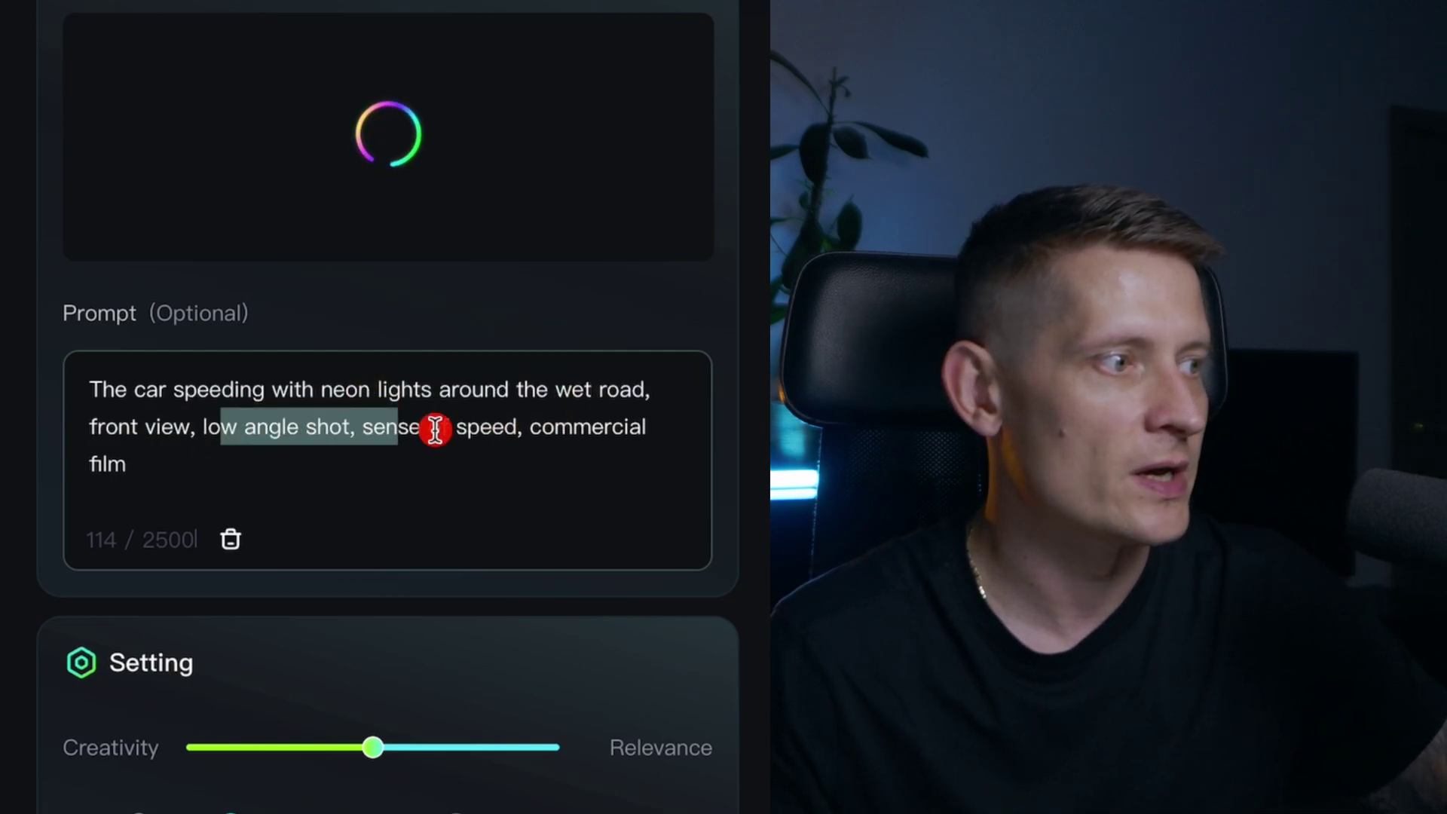
left_click_drag(389, 427, 533, 443)
left_click(476, 455)
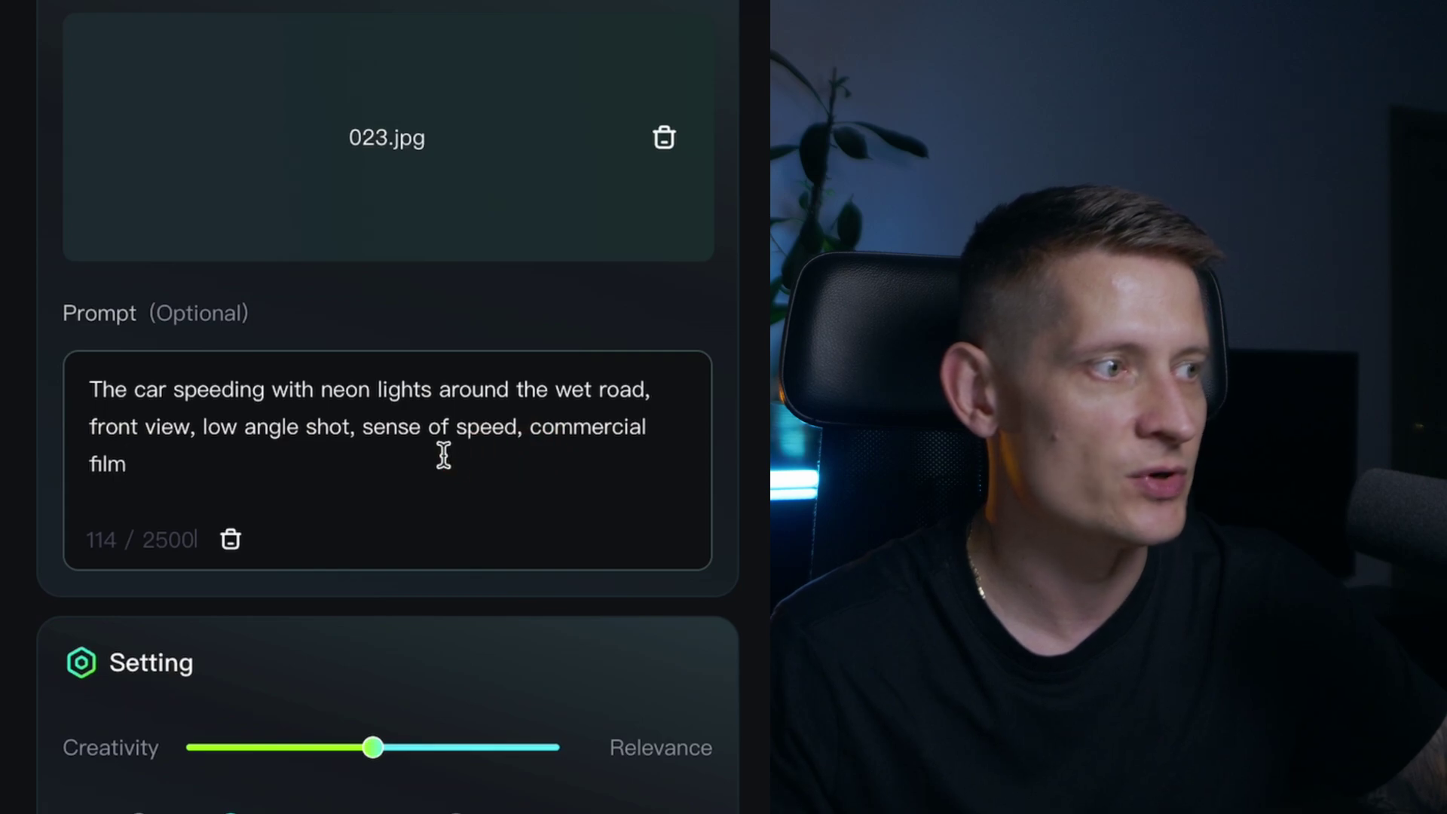
left_click(490, 428)
Lower the Creativity/Relevance slider to about 0.35 and scroll toward Generate.
scroll(485, 429, "down", 3)
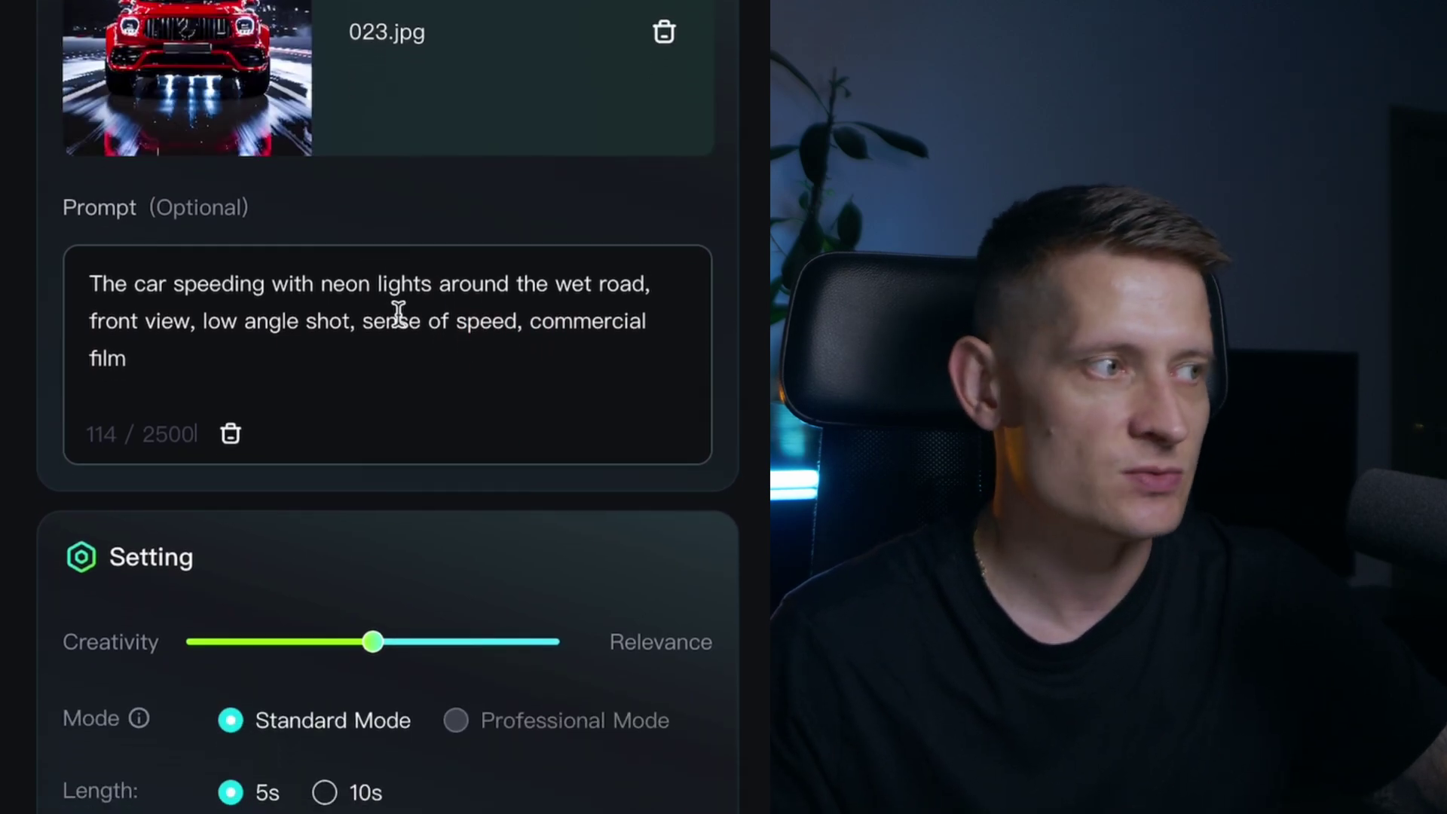
scroll(498, 414, "down", 2)
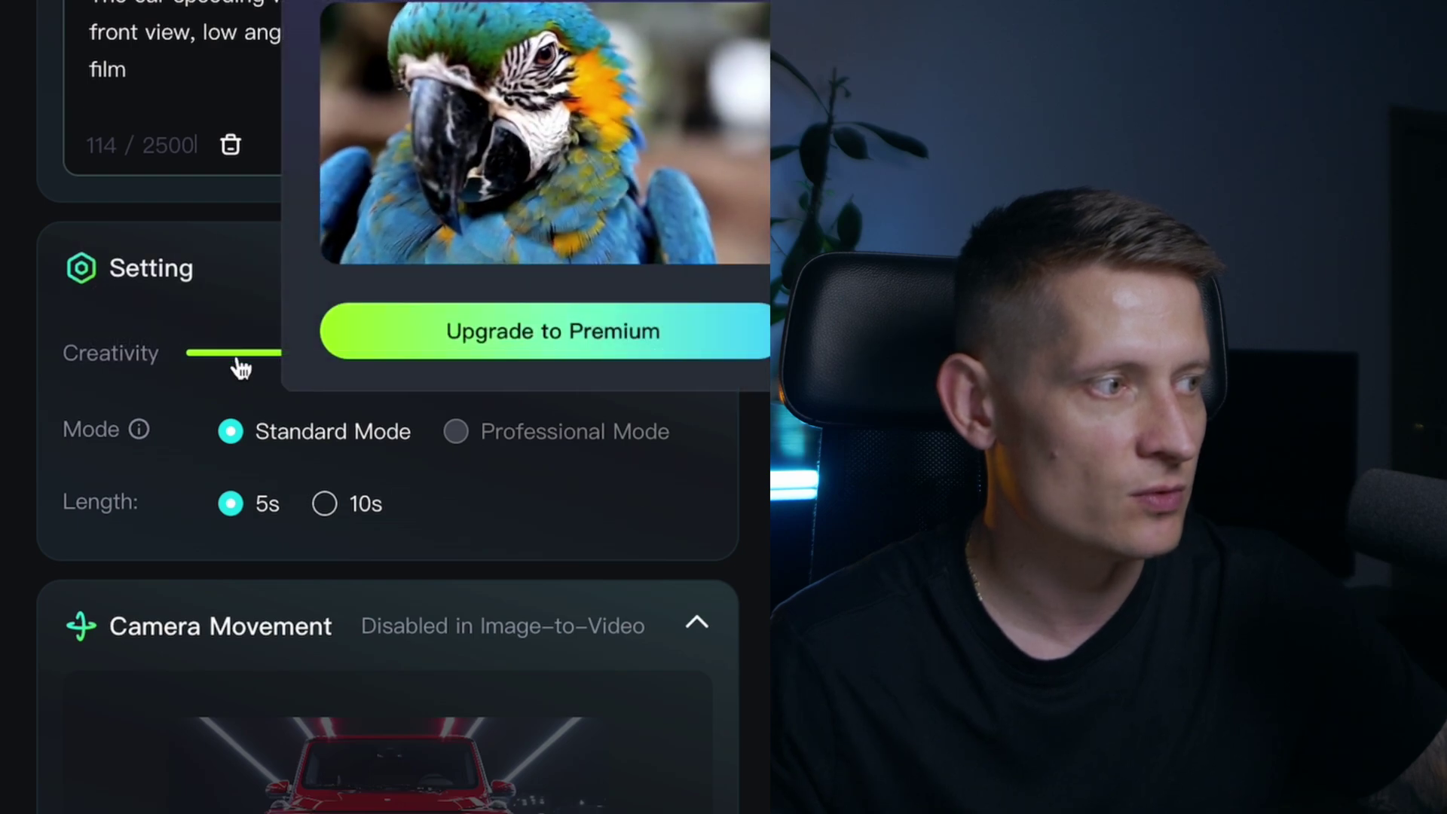
left_click_drag(345, 363, 317, 351)
scroll(429, 285, "down", 3)
scroll(222, 319, "down", 4)
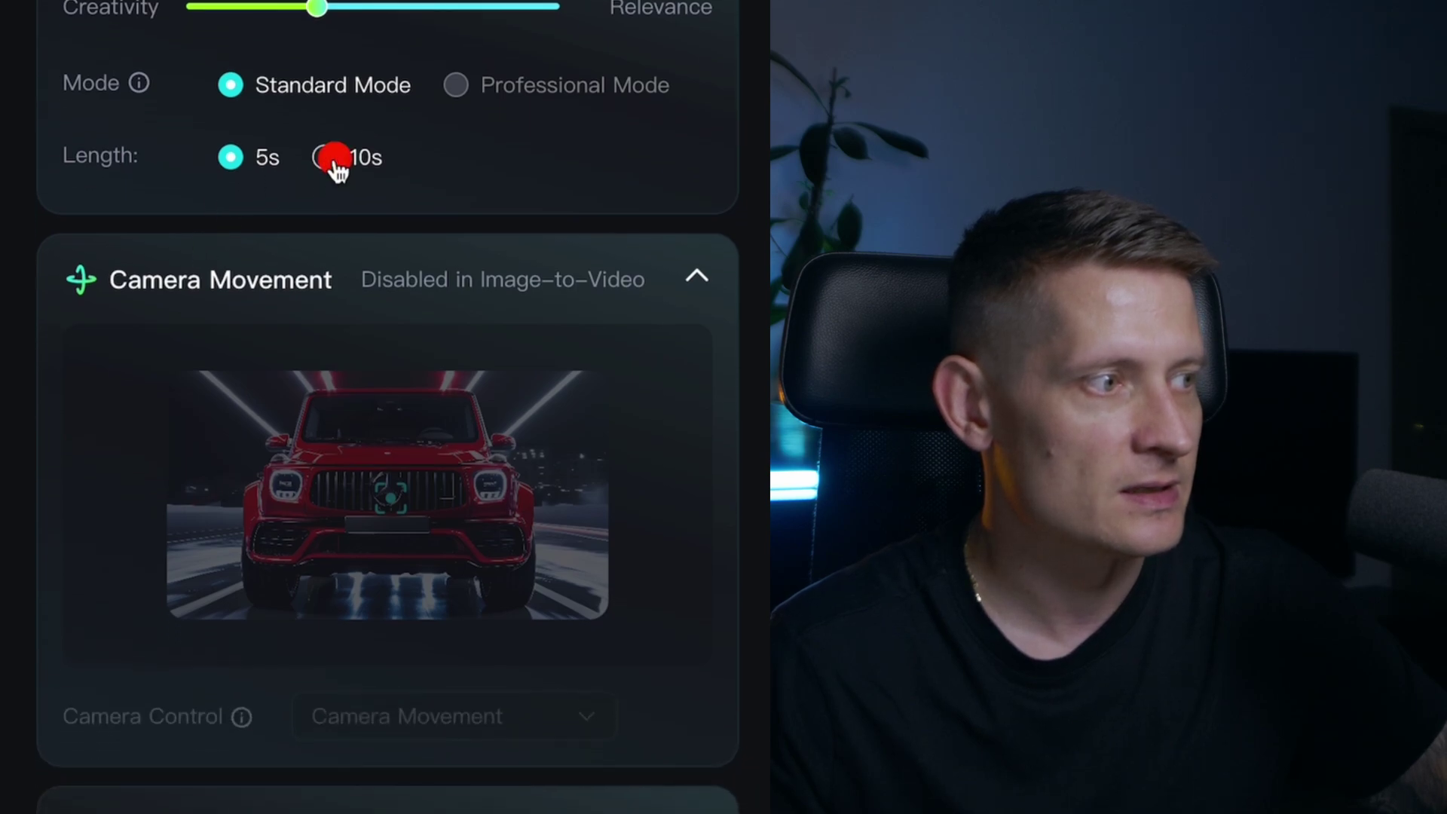